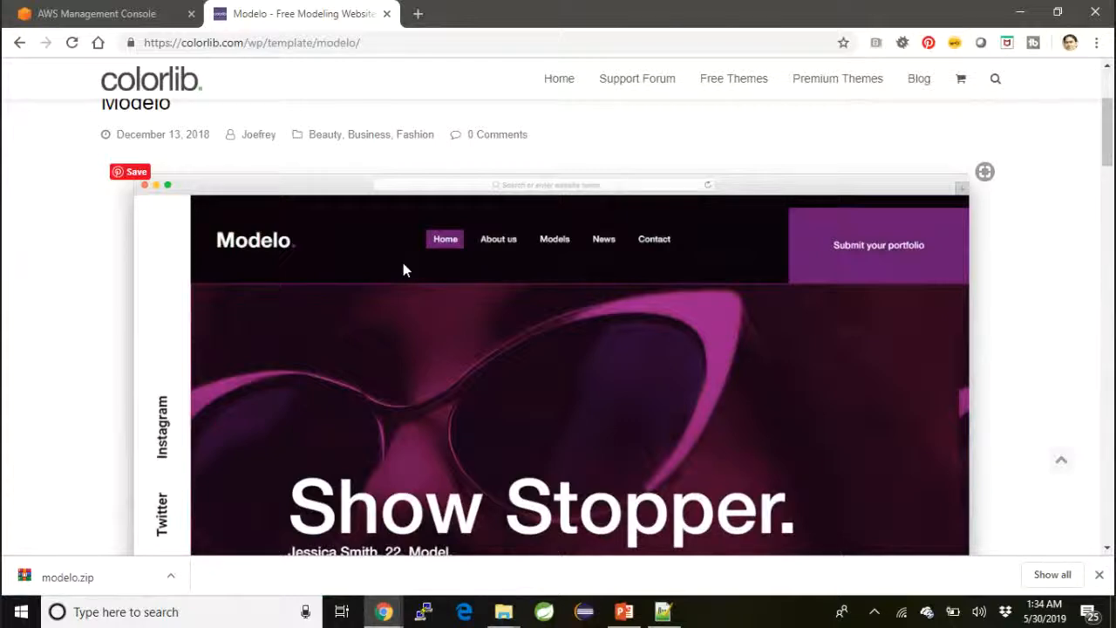
Download the Modelo template from Colorlib and extract modelo.zip into its own folder in Downloads
{"action": "scroll", "coordinate": [405, 253], "scroll_direction": "down", "scroll_amount": 8}
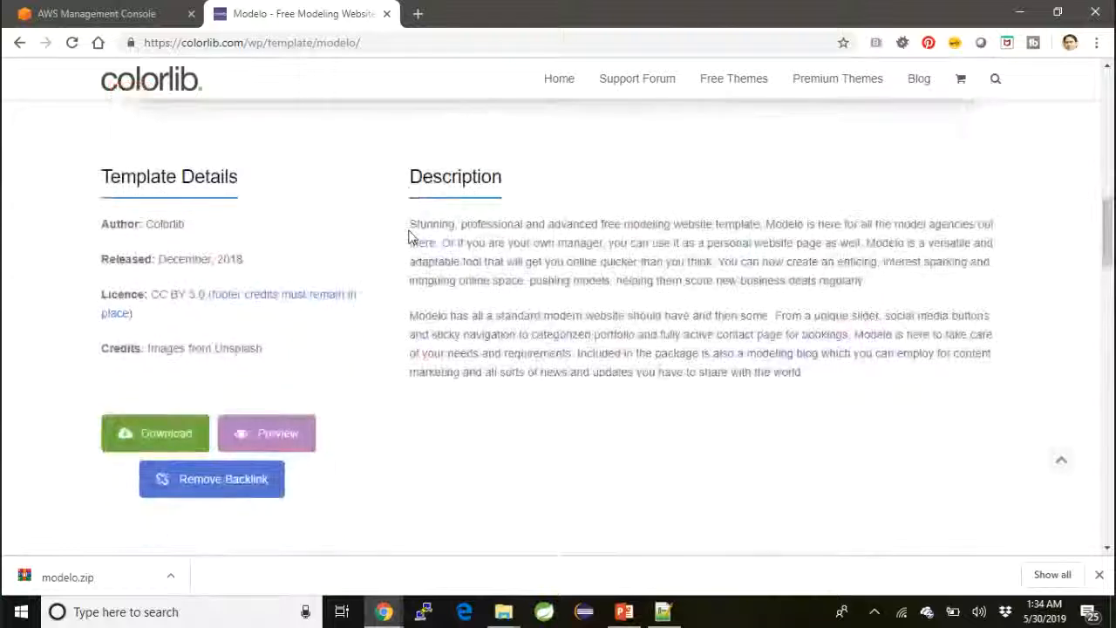
{"action": "left_click", "coordinate": [160, 436]}
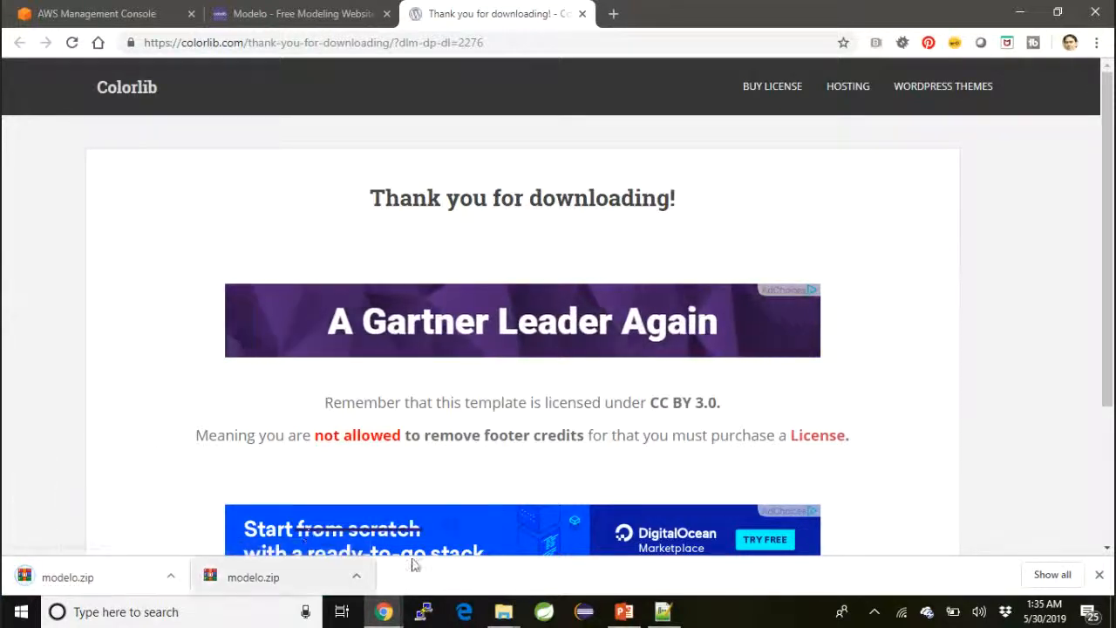
{"action": "left_click", "coordinate": [504, 611]}
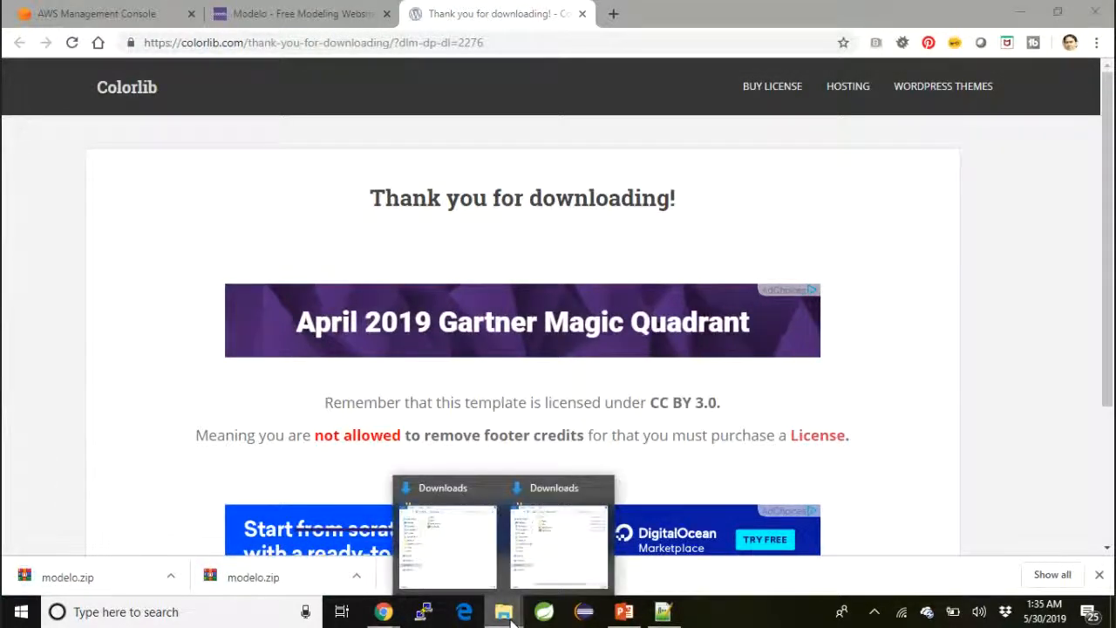
{"action": "left_click", "coordinate": [557, 573]}
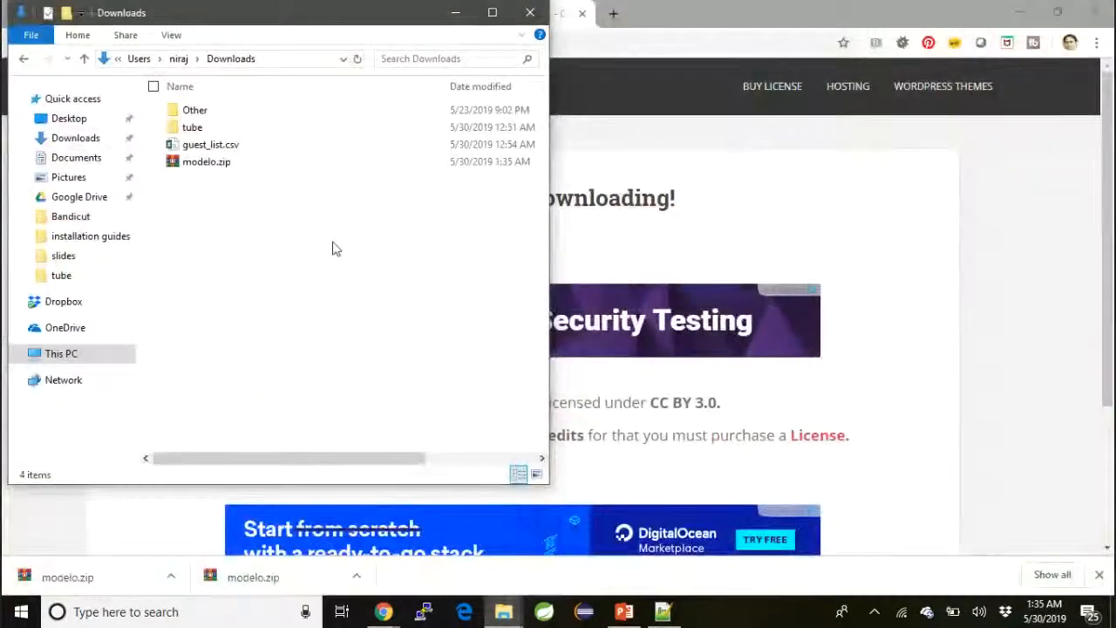
{"action": "left_click", "coordinate": [199, 169]}
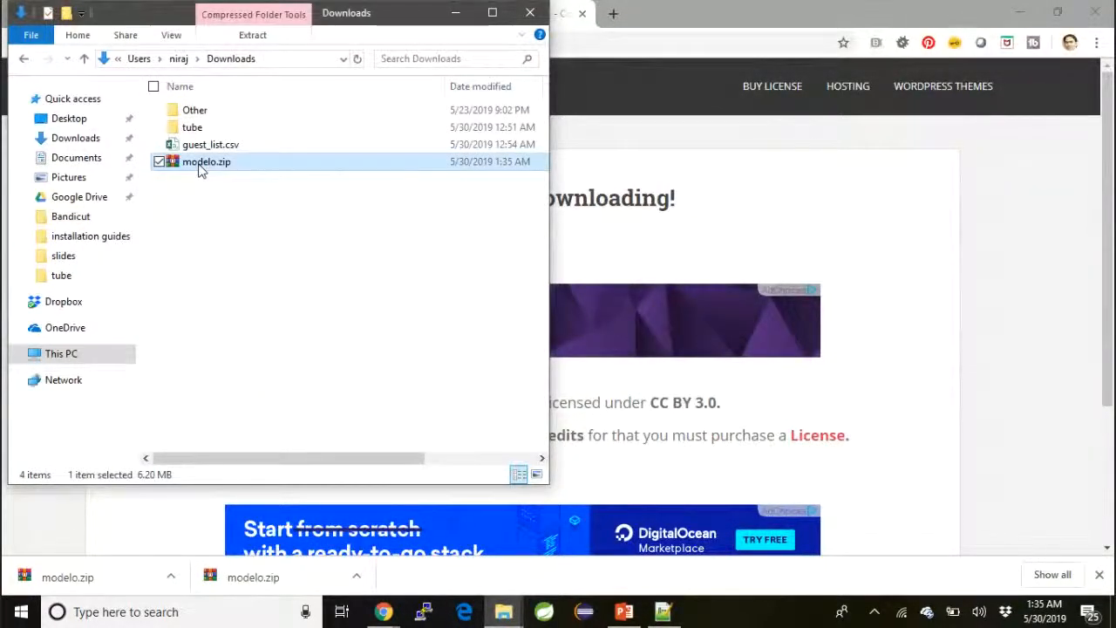
{"action": "right_click", "coordinate": [200, 169]}
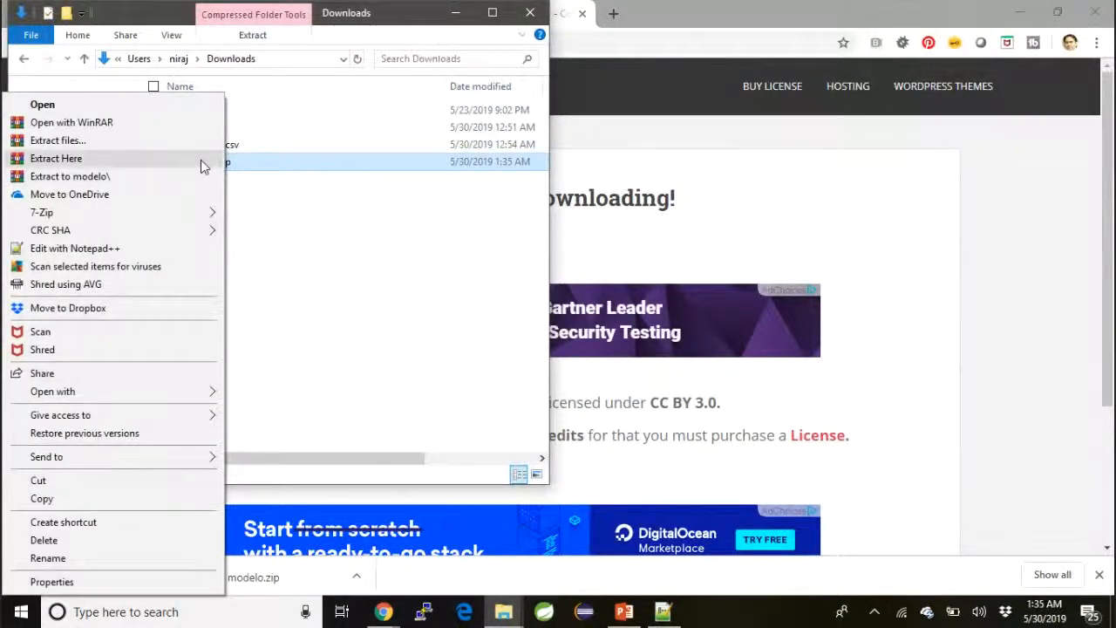
{"action": "left_click", "coordinate": [201, 143]}
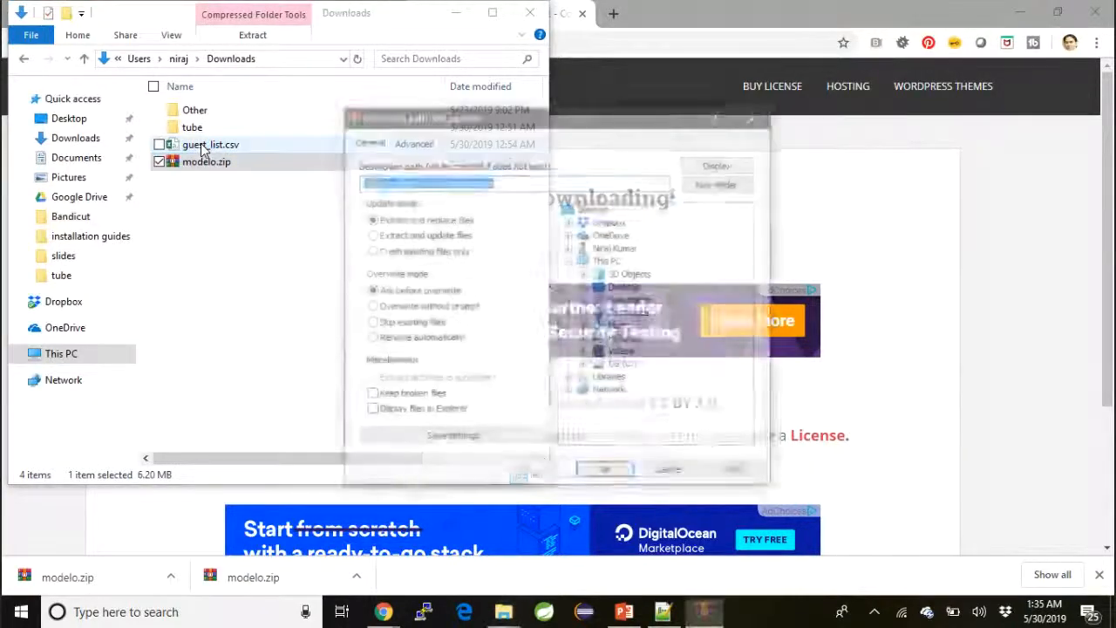
{"action": "left_click", "coordinate": [592, 476]}
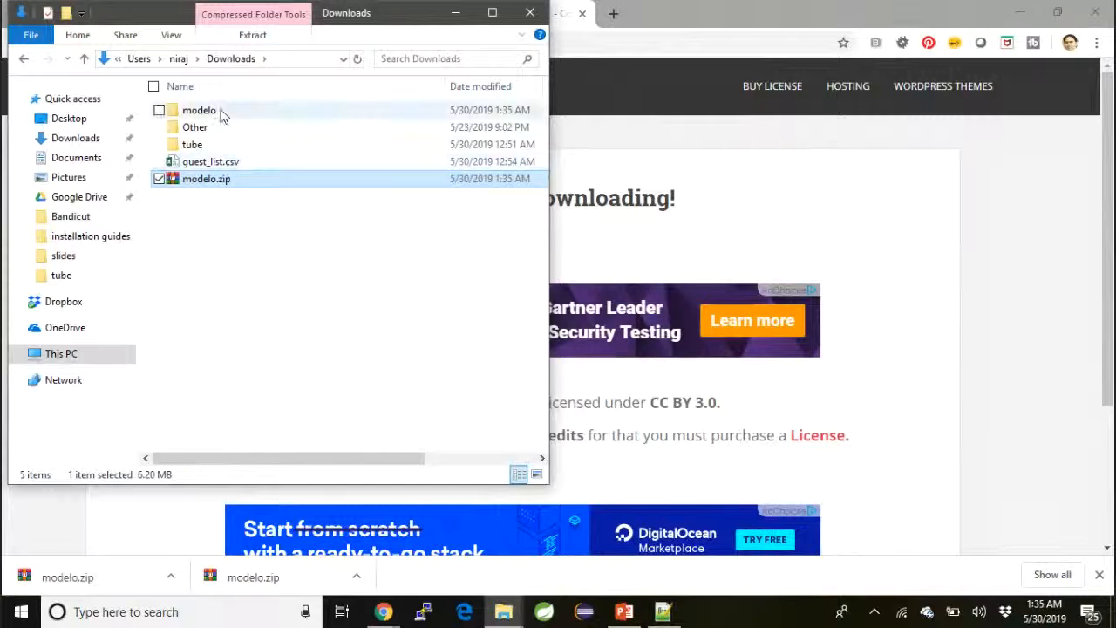
Open the inner modelo folder of the extracted template and select index.html
{"action": "double_click", "coordinate": [221, 114]}
{"action": "double_click", "coordinate": [221, 114]}
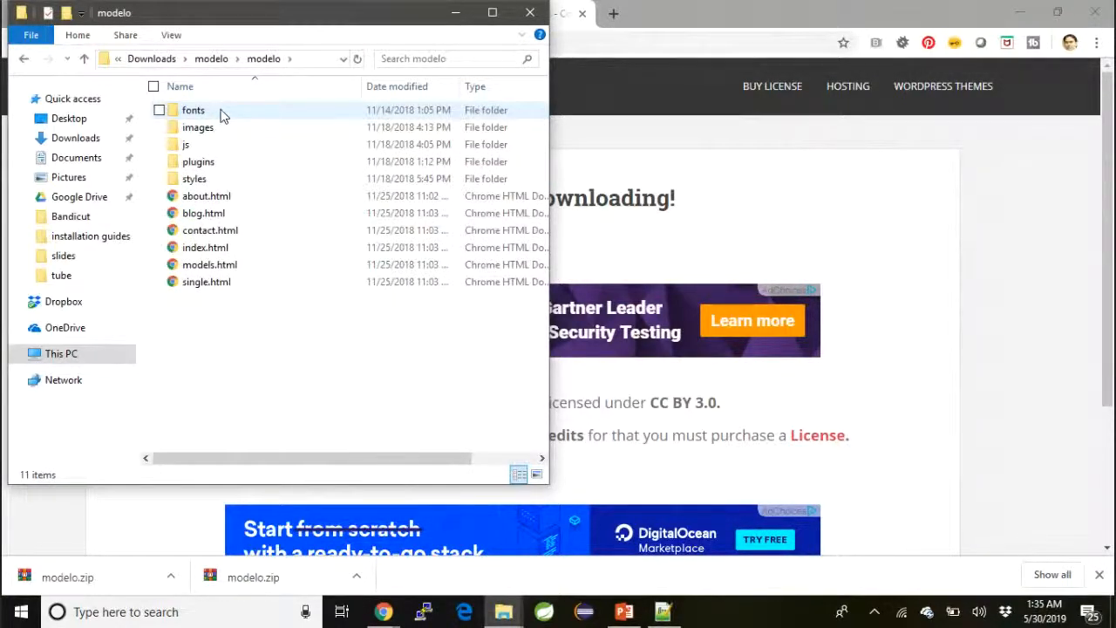
{"action": "left_click", "coordinate": [205, 250]}
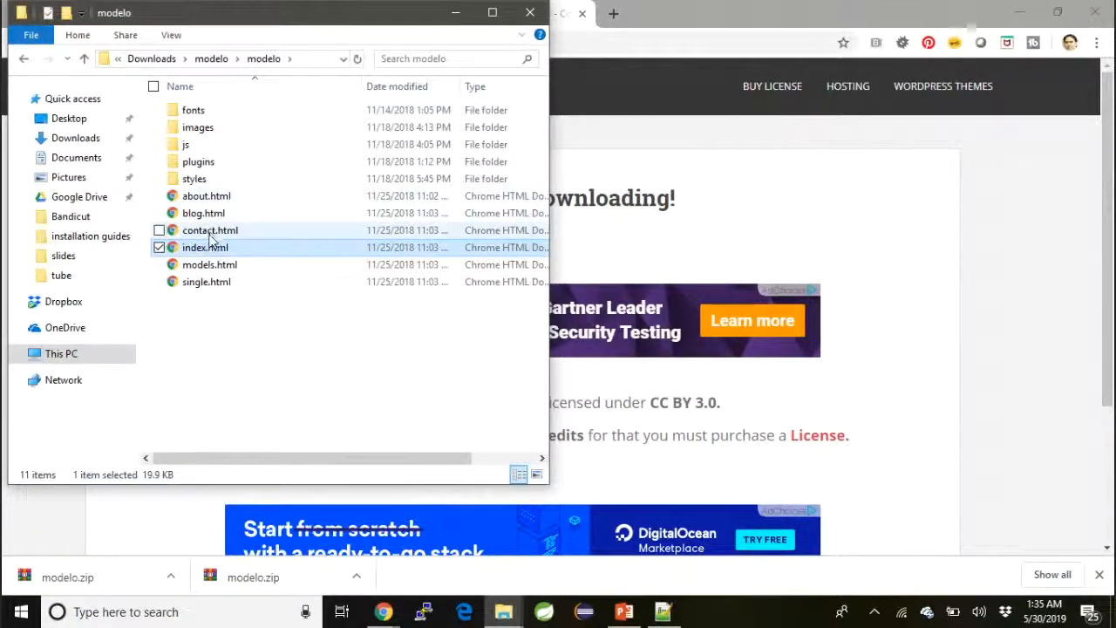
Compare the extracted template files with the Modelo page design shown on the Colorlib site
{"action": "left_click", "coordinate": [715, 7]}
{"action": "left_click", "coordinate": [319, 15]}
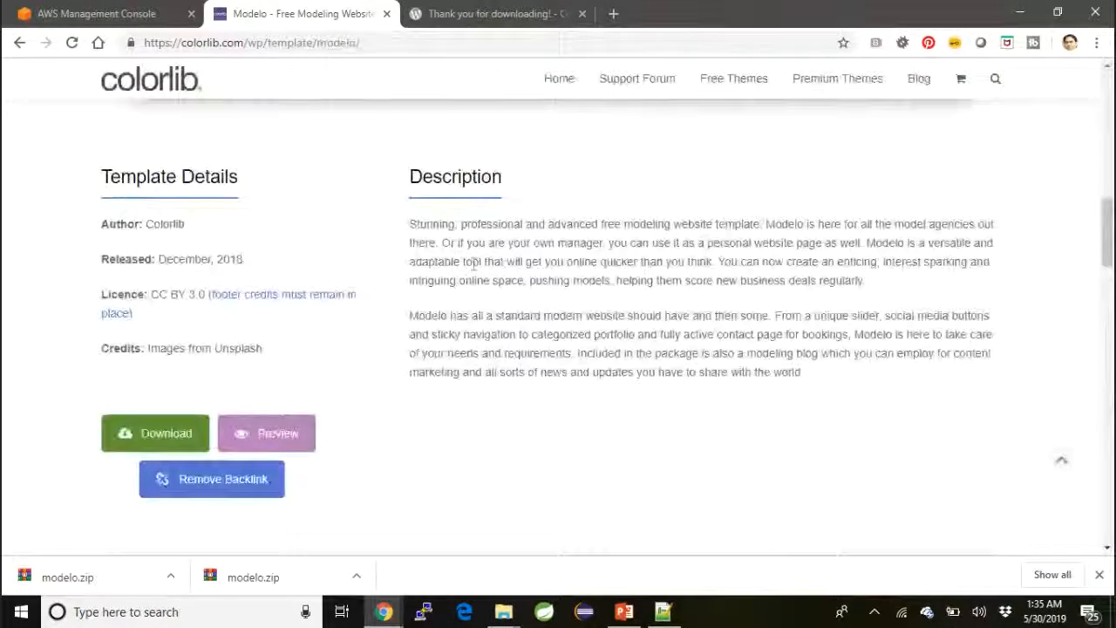
{"action": "scroll", "coordinate": [473, 264], "scroll_direction": "up", "scroll_amount": 10}
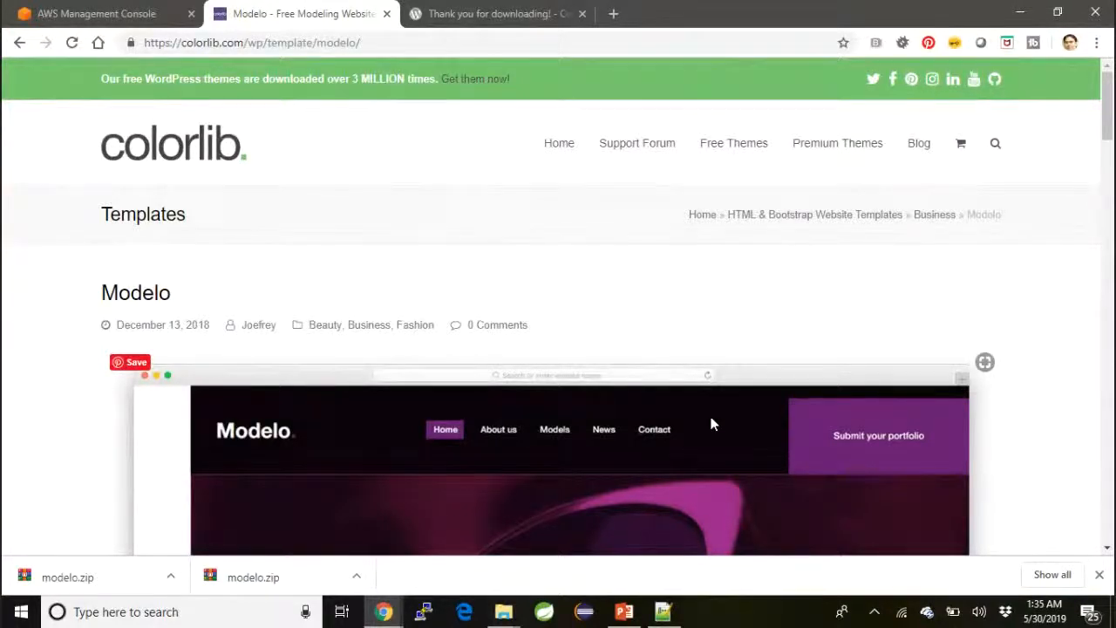
{"action": "key", "text": "alt+Tab"}
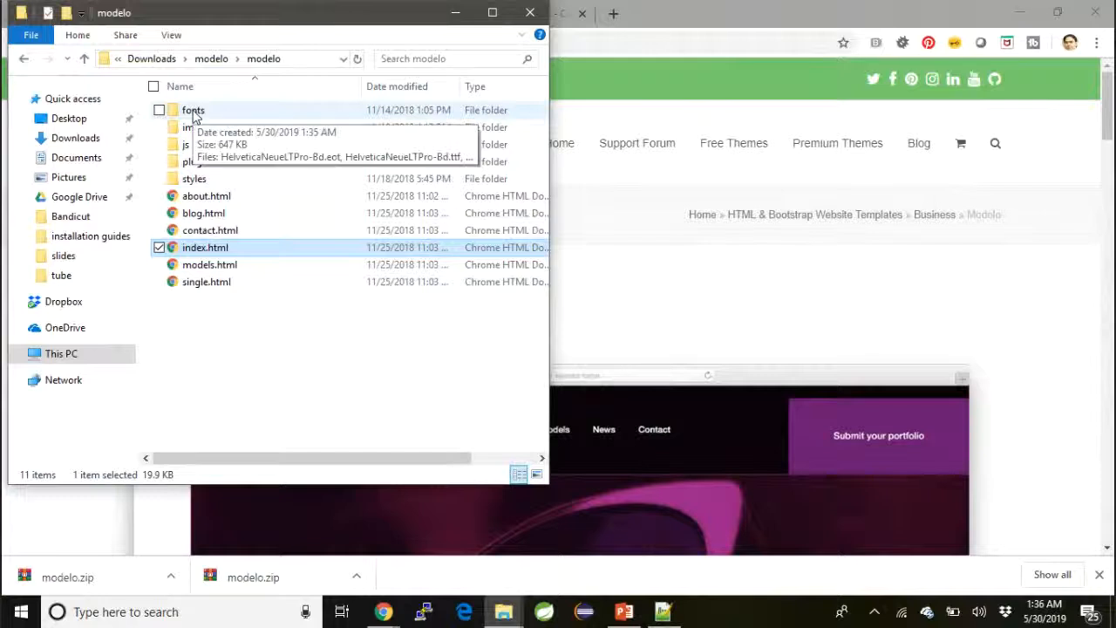
{"action": "key", "text": "alt"}
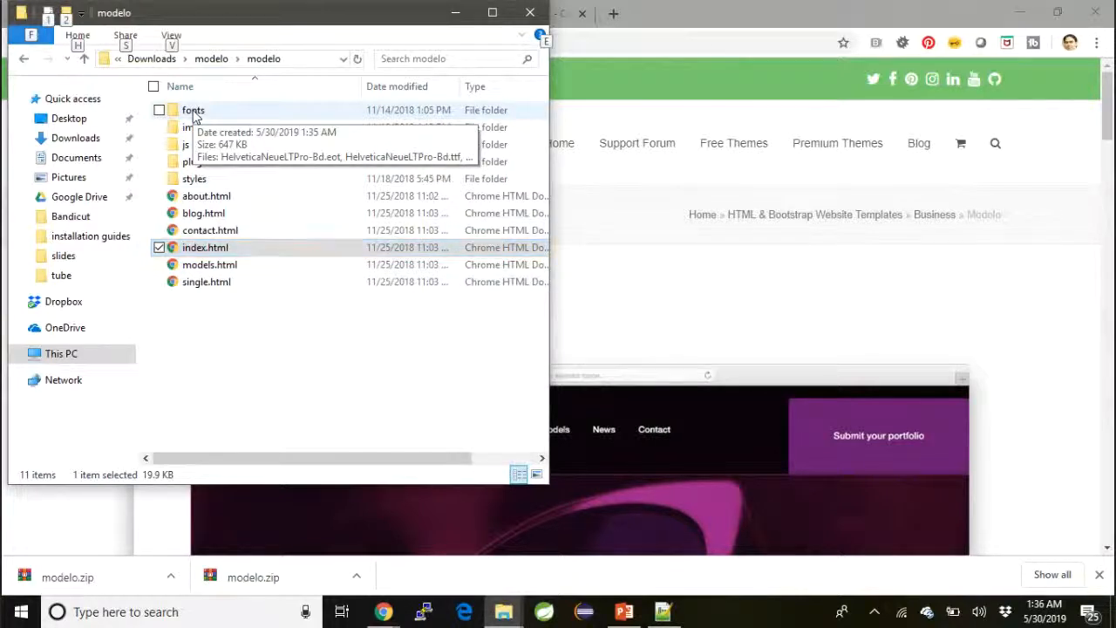
{"action": "key", "text": "alt+Tab"}
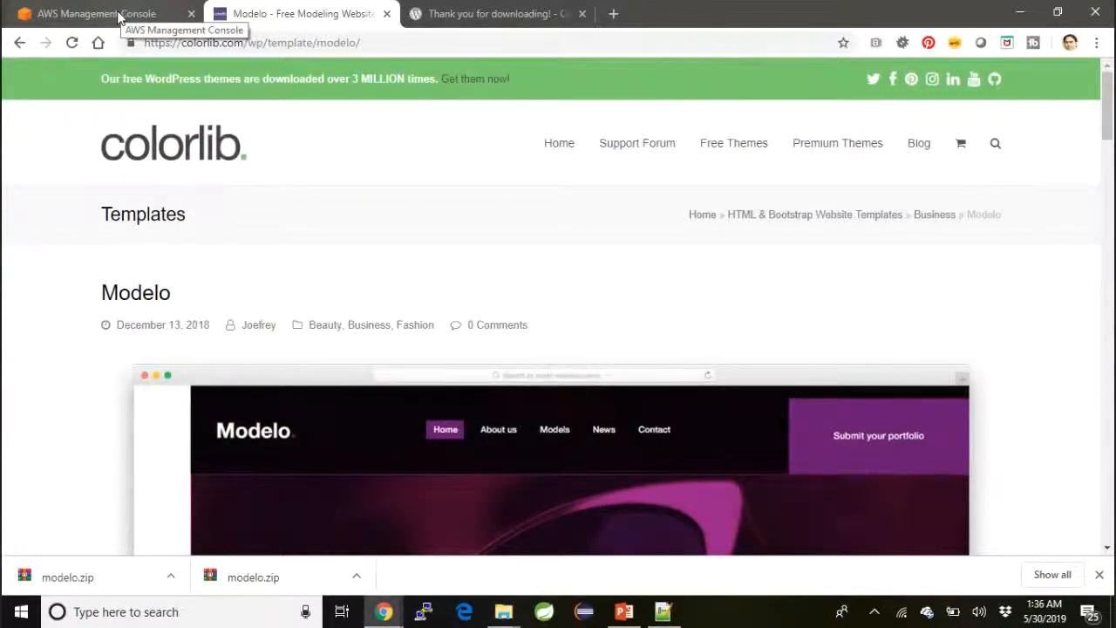
Switch to the AWS Management Console, open the S3 service, and dismiss the browser's downloads bar
{"action": "left_click", "coordinate": [120, 18]}
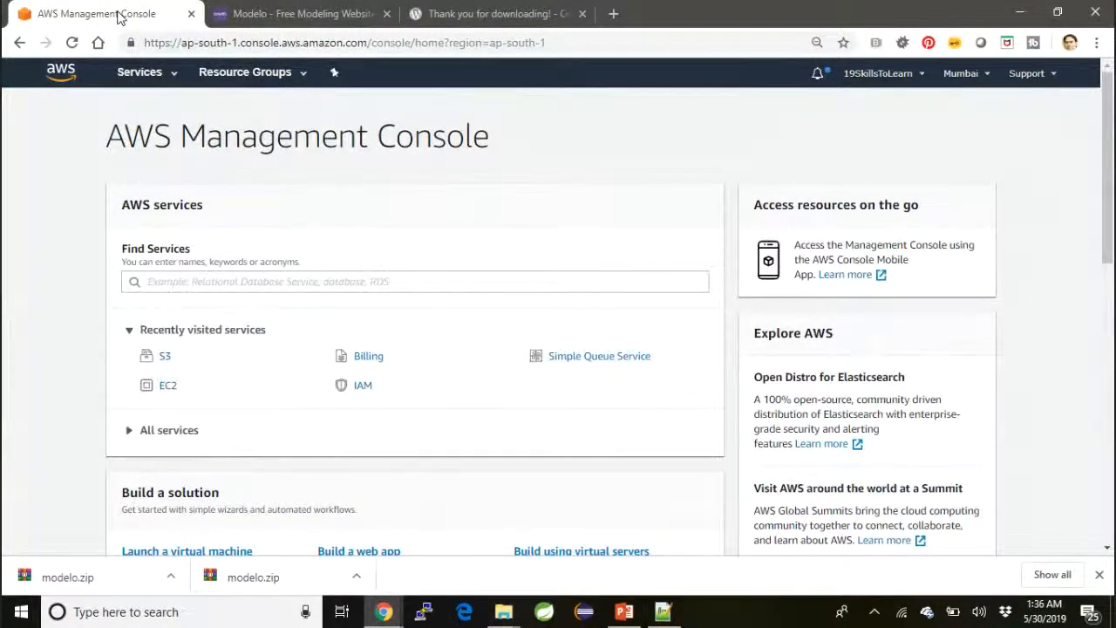
{"action": "left_click", "coordinate": [136, 77]}
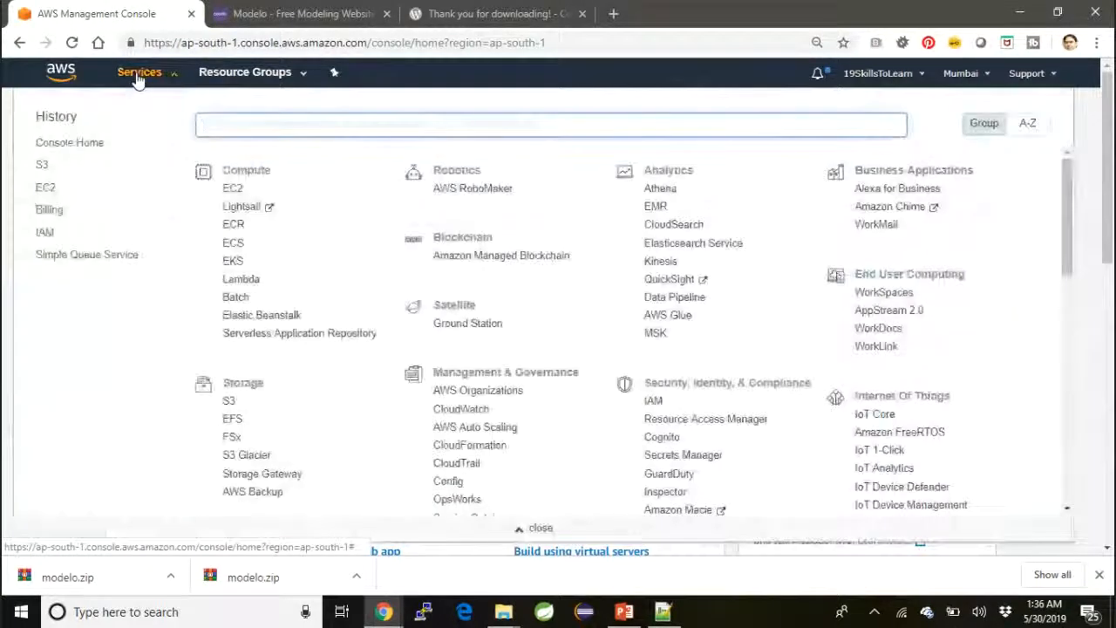
{"action": "left_click", "coordinate": [230, 403]}
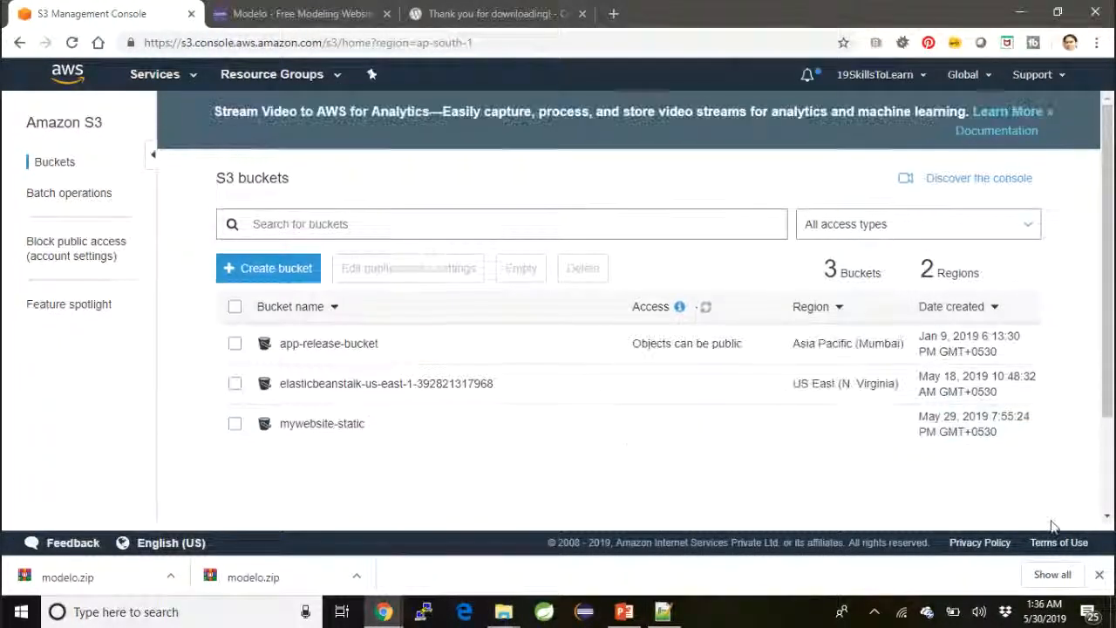
{"action": "left_click", "coordinate": [1101, 572]}
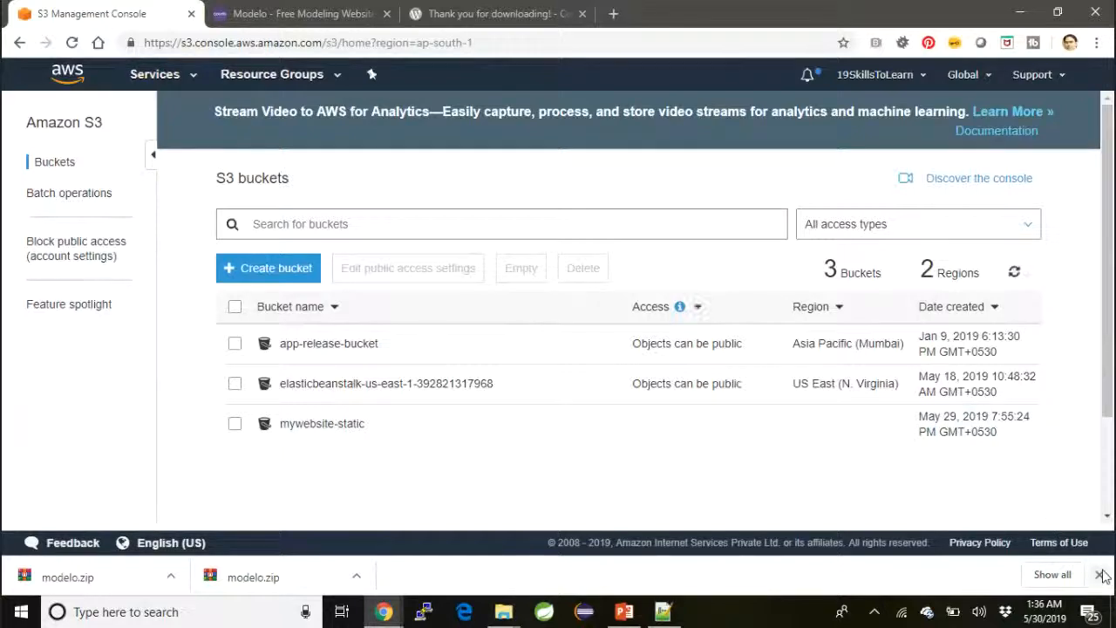
Start a new bucket named modelo.thecodeschool.com in Asia Pacific (Mumbai), keeping the default configuration options
{"action": "left_click", "coordinate": [264, 270]}
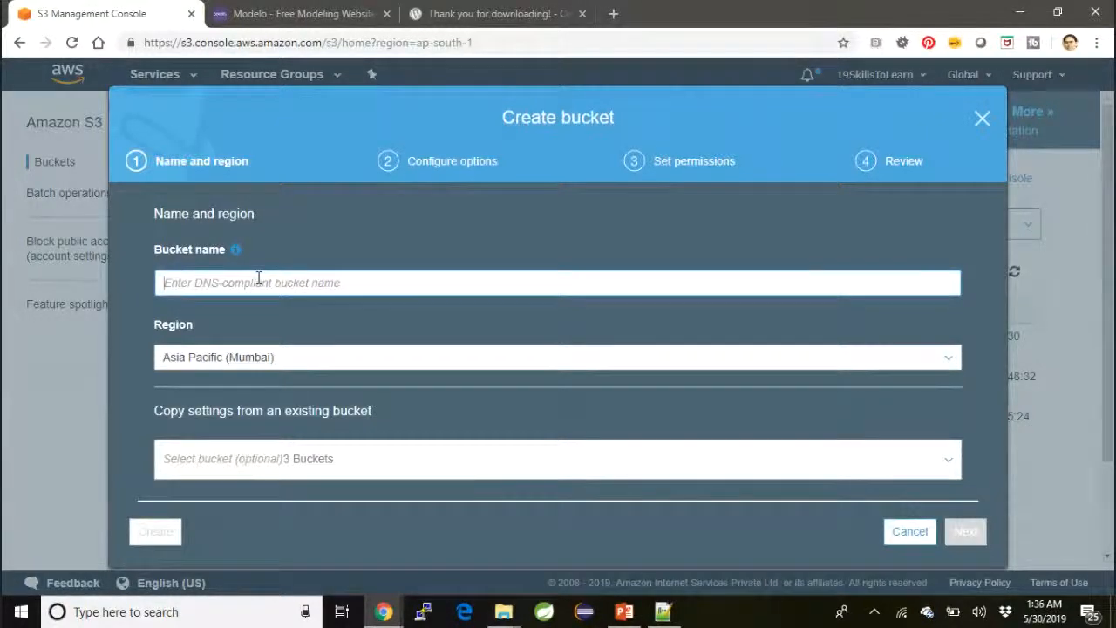
{"action": "type", "text": "modelo"}
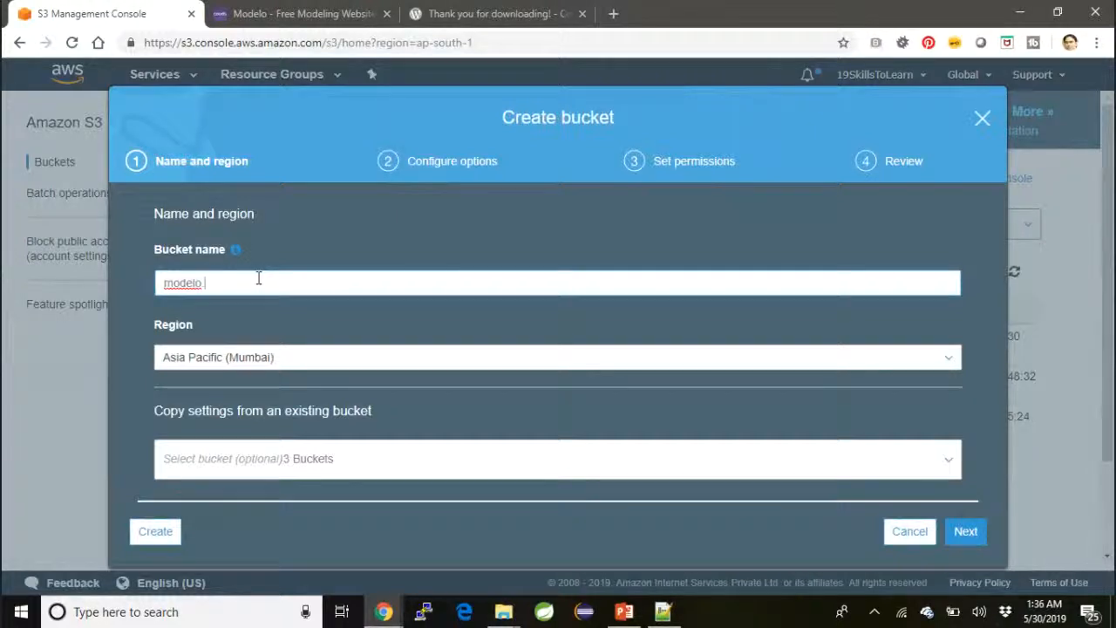
{"action": "type", "text": ".thecodeschool.com"}
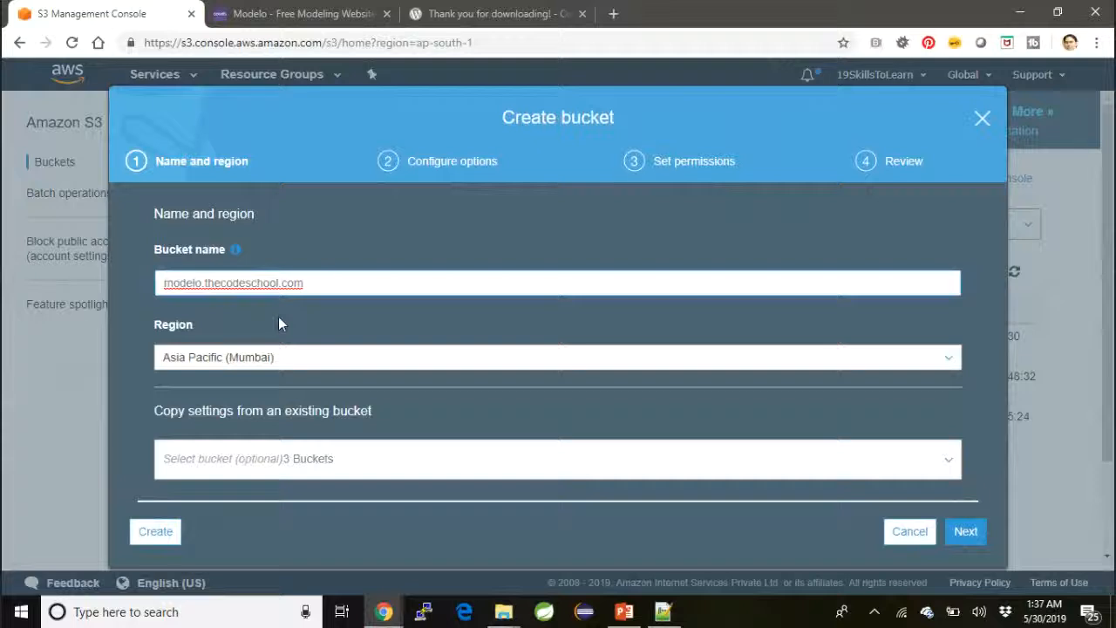
{"action": "left_click", "coordinate": [975, 537]}
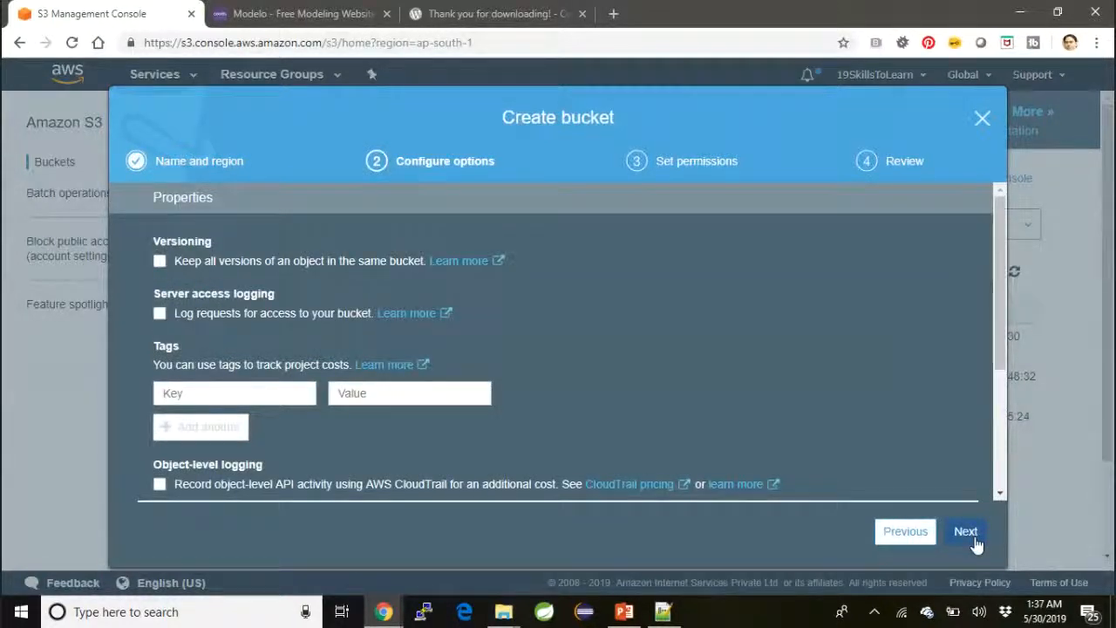
{"action": "left_click", "coordinate": [966, 532]}
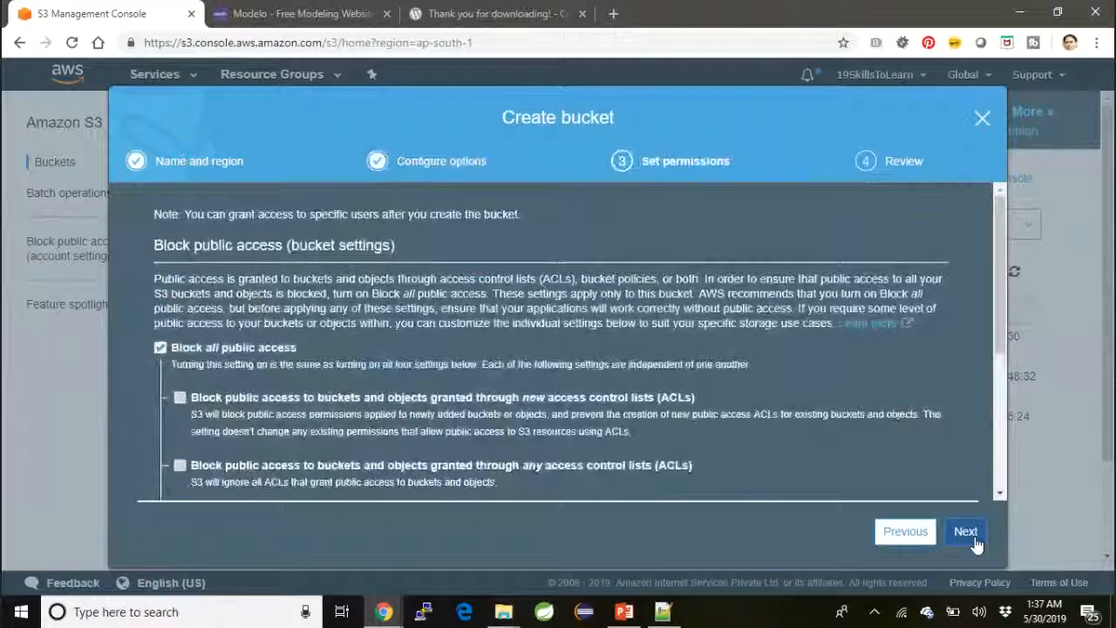
Turn off Block all public access for the new bucket and create it
{"action": "left_click", "coordinate": [159, 347]}
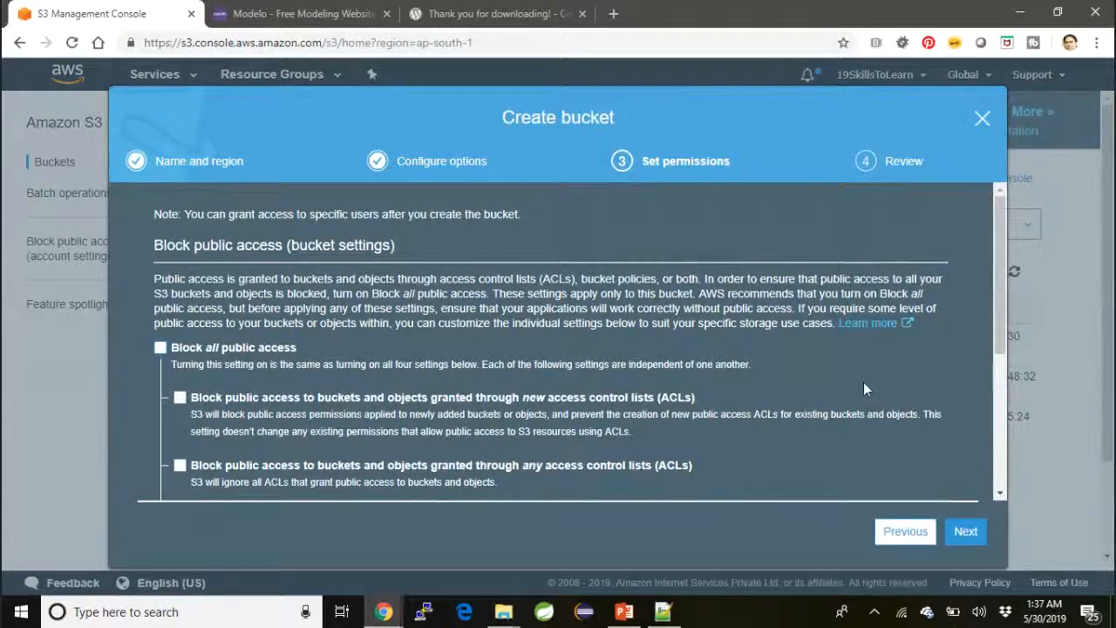
{"action": "left_click", "coordinate": [963, 535]}
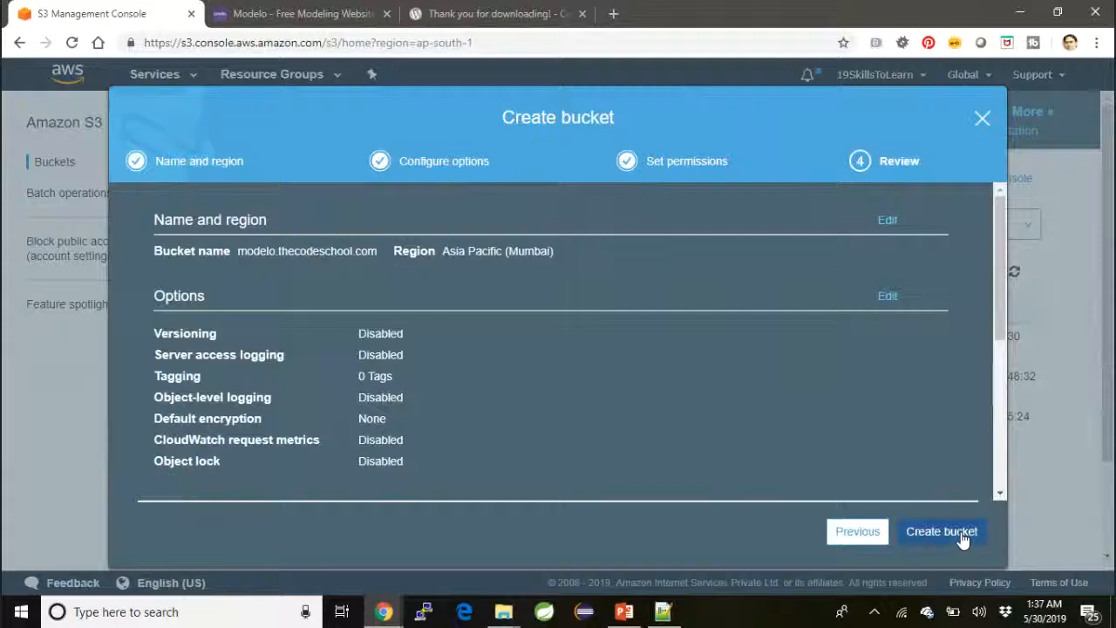
{"action": "left_click", "coordinate": [963, 539]}
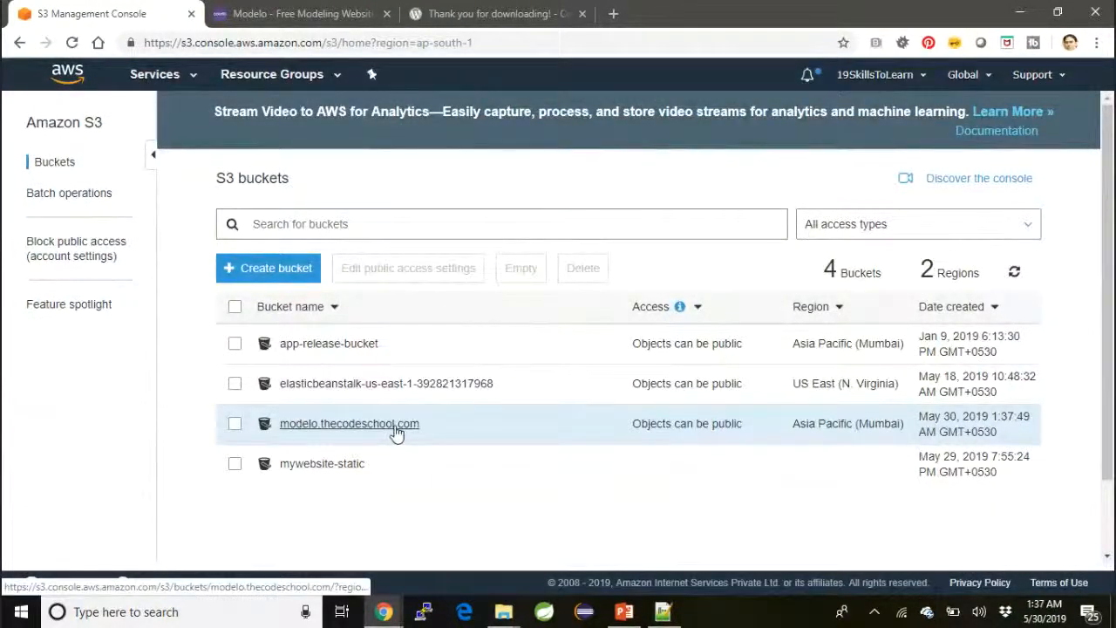
Upload all folders and HTML files from the extracted inner modelo folder to the modelo.thecodeschool.com bucket
{"action": "left_click", "coordinate": [395, 427]}
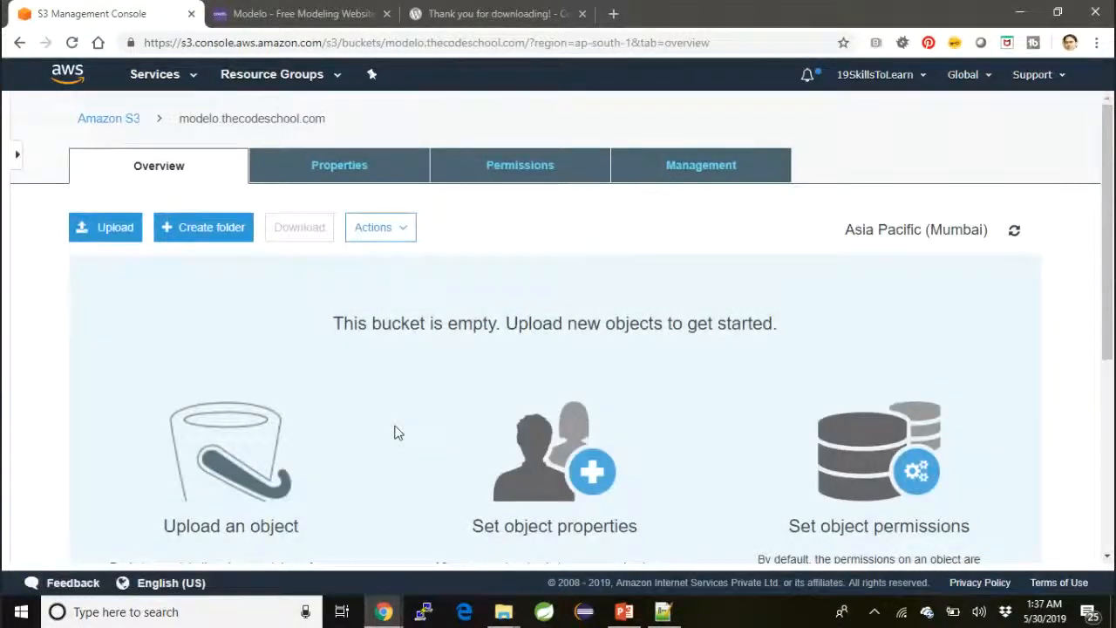
{"action": "left_click", "coordinate": [125, 234]}
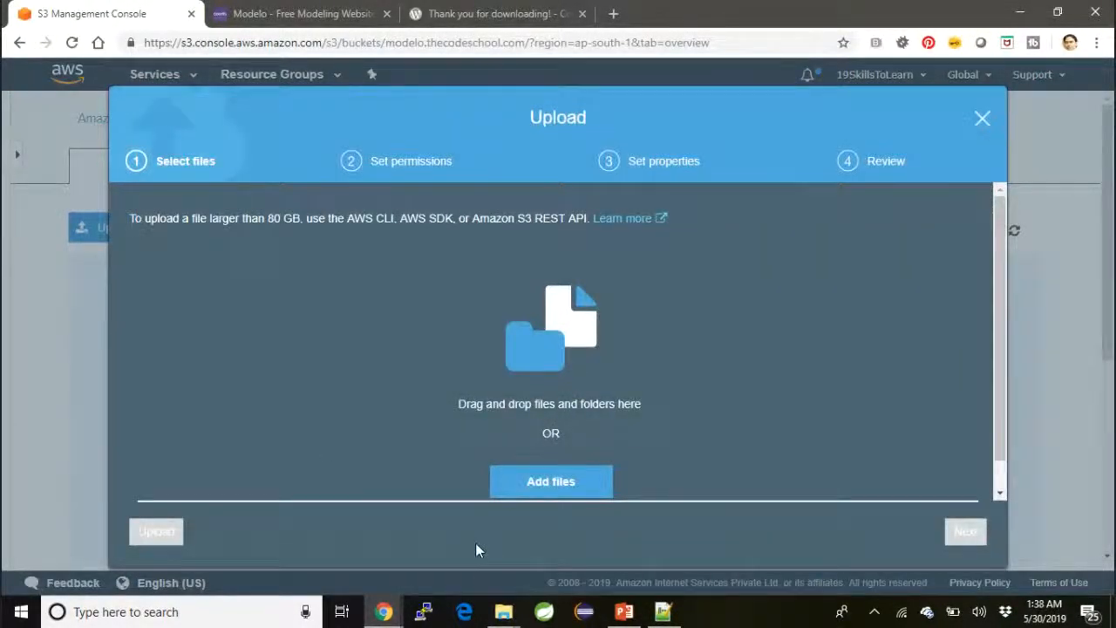
{"action": "left_click", "coordinate": [508, 615]}
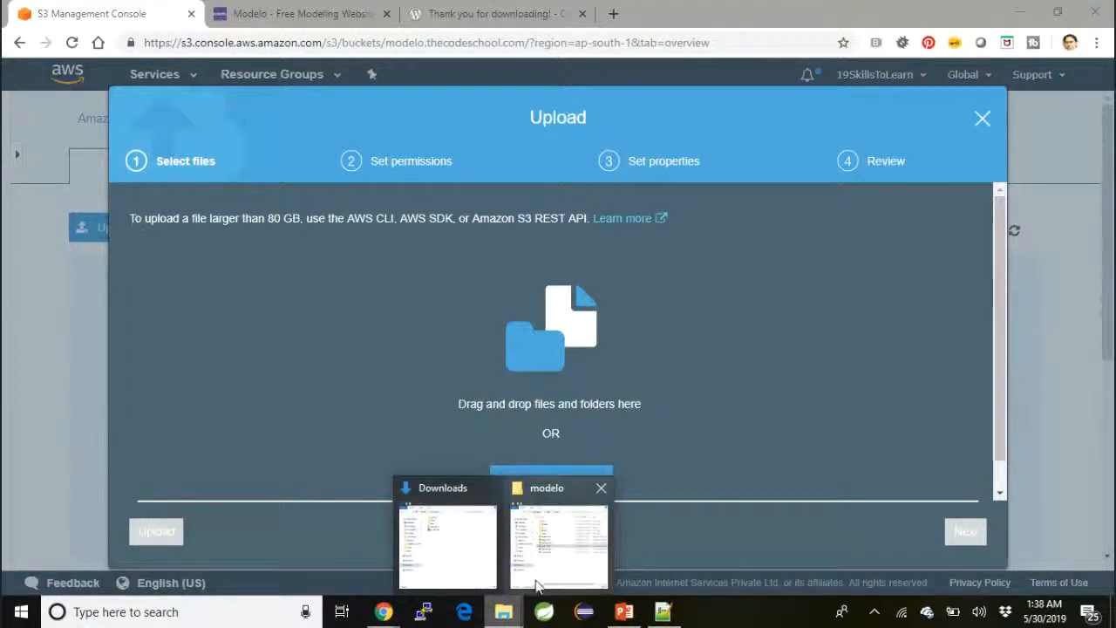
{"action": "left_click", "coordinate": [538, 584]}
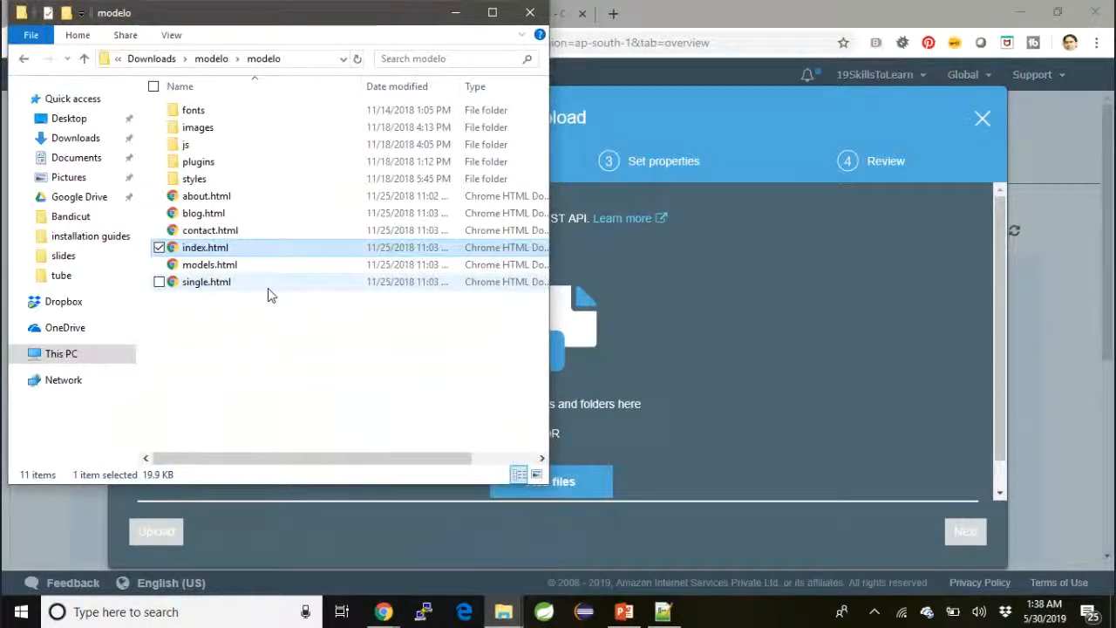
{"action": "key", "text": "ctrl+a"}
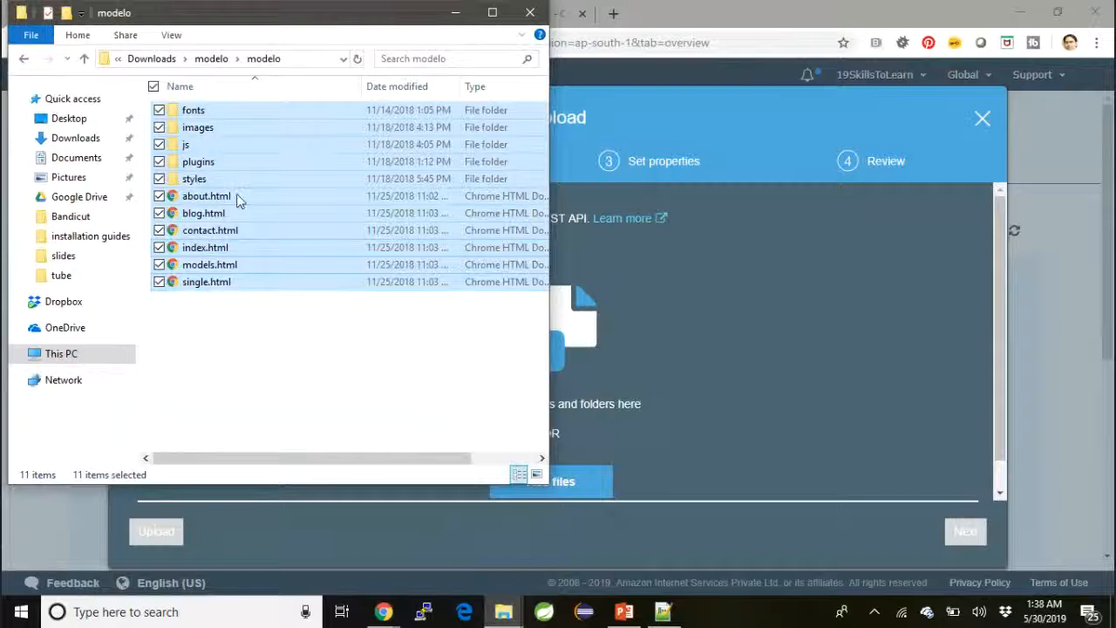
{"action": "left_click_drag", "start_coordinate": [225, 201], "coordinate": [648, 342]}
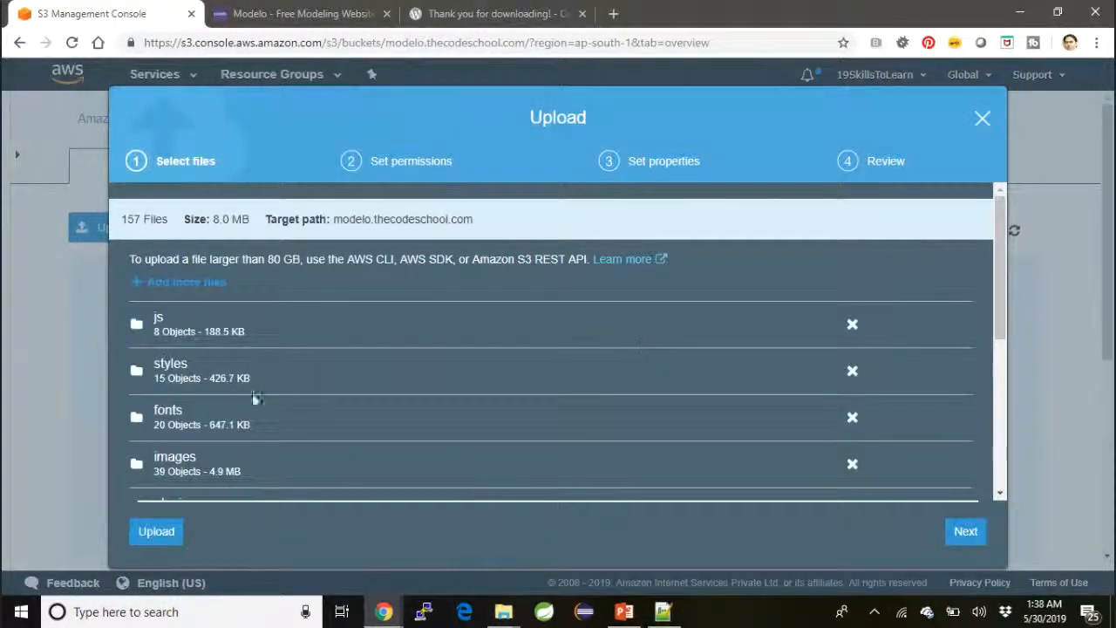
{"action": "left_click", "coordinate": [172, 538]}
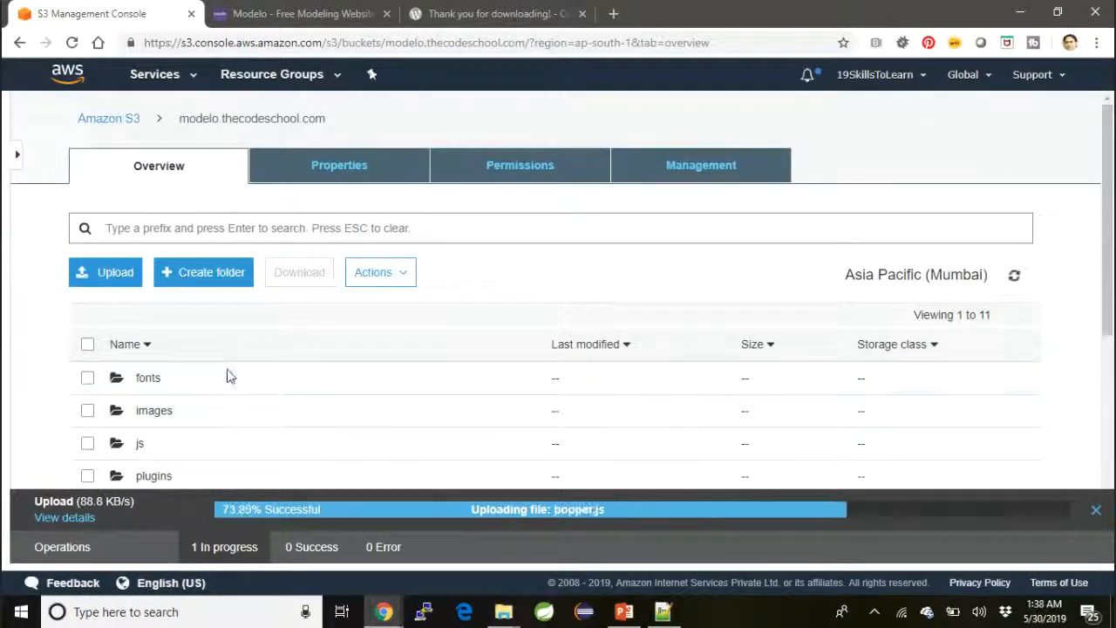
Open the bucket's static website hosting properties and choose to use this bucket to host a website
{"action": "left_click", "coordinate": [340, 167]}
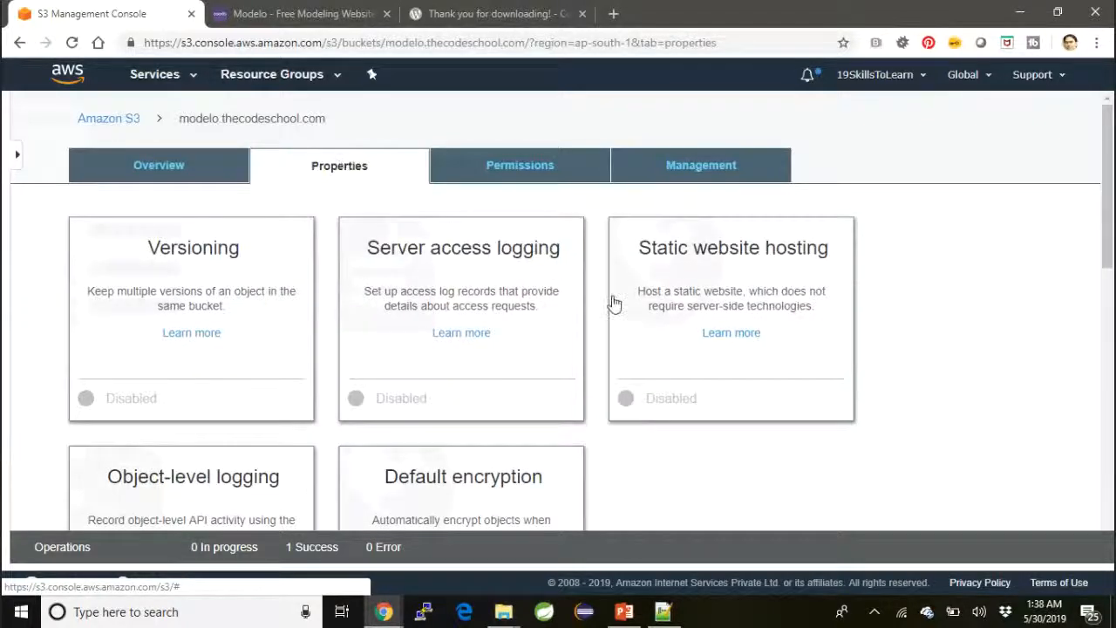
{"action": "left_click", "coordinate": [722, 274]}
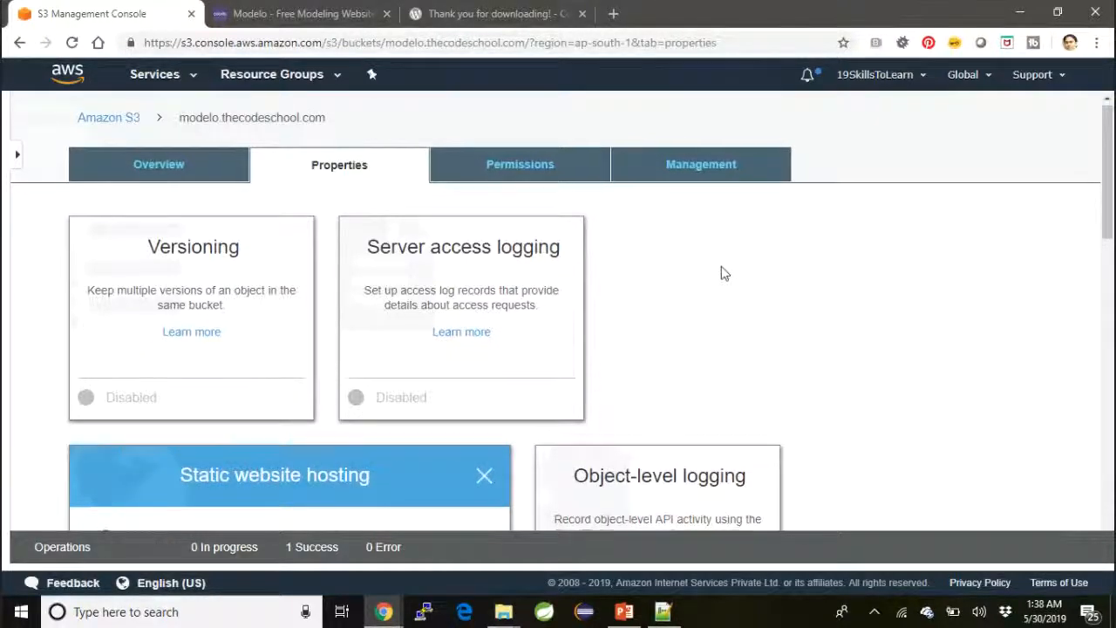
{"action": "scroll", "coordinate": [722, 274], "scroll_direction": "down", "scroll_amount": 5}
{"action": "scroll", "coordinate": [721, 274], "scroll_direction": "up", "scroll_amount": 2}
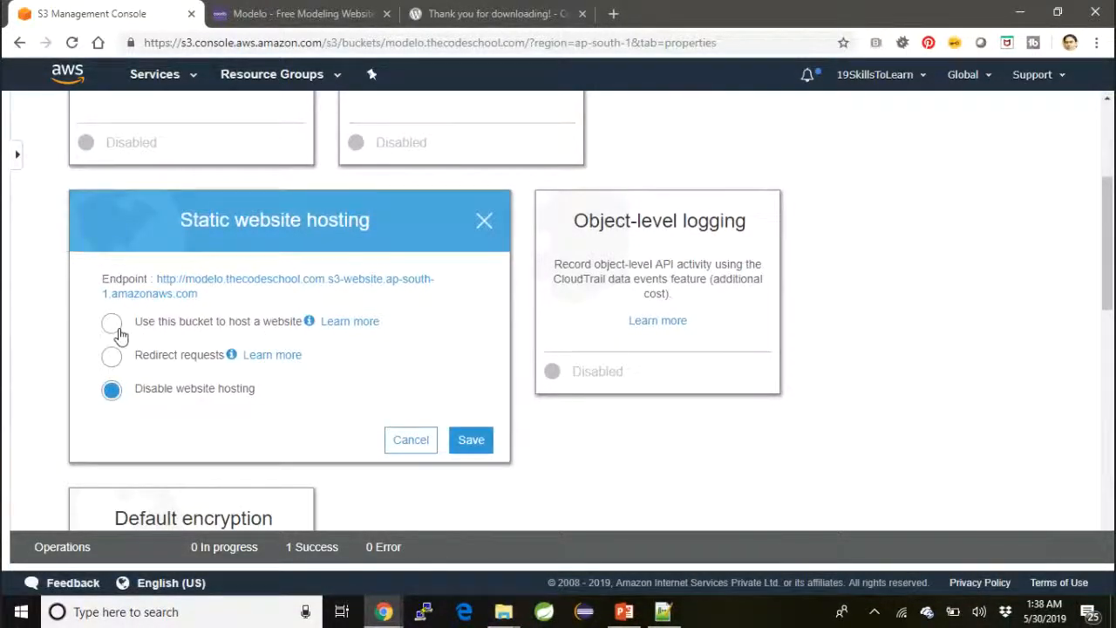
{"action": "left_click", "coordinate": [113, 325]}
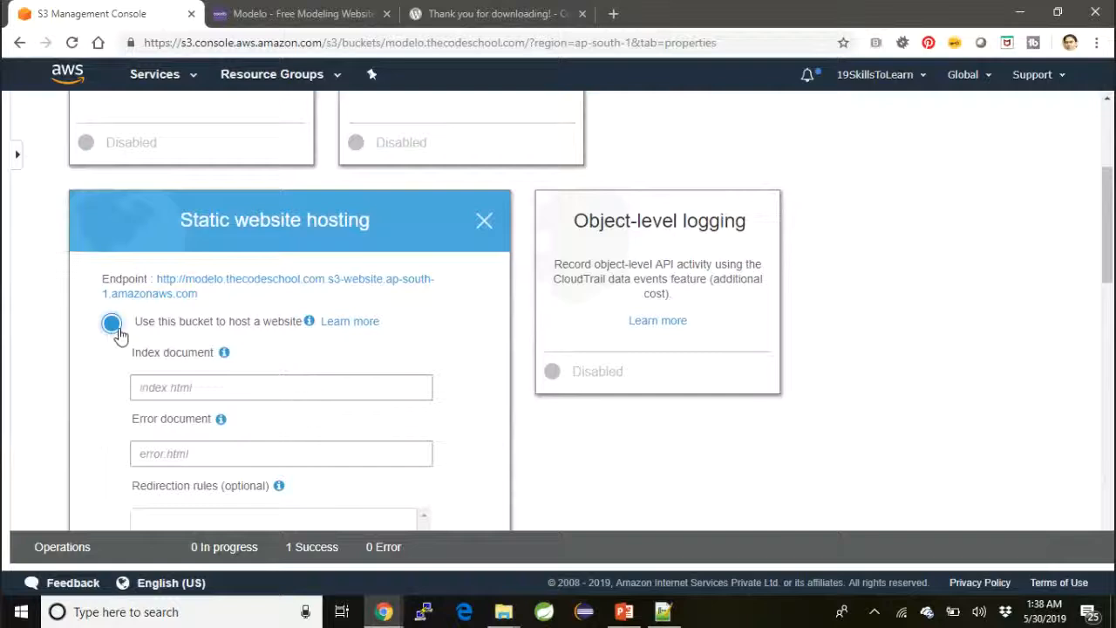
Set the index document for static website hosting to index.html
{"action": "scroll", "coordinate": [122, 330], "scroll_direction": "down", "scroll_amount": 2}
{"action": "left_click", "coordinate": [186, 196]}
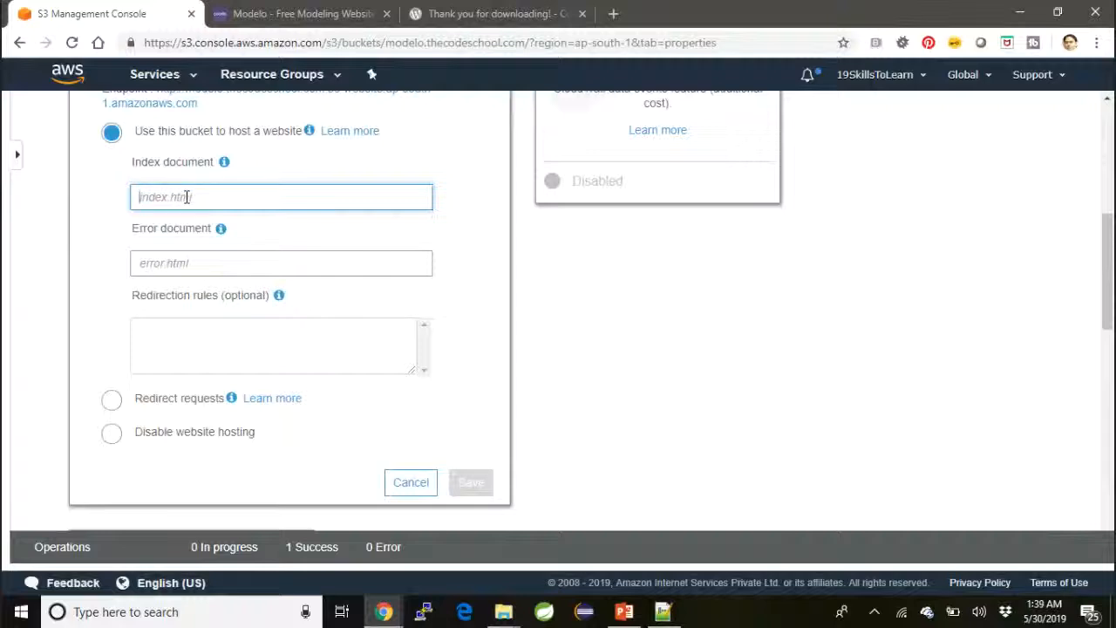
{"action": "type", "text": "inde"}
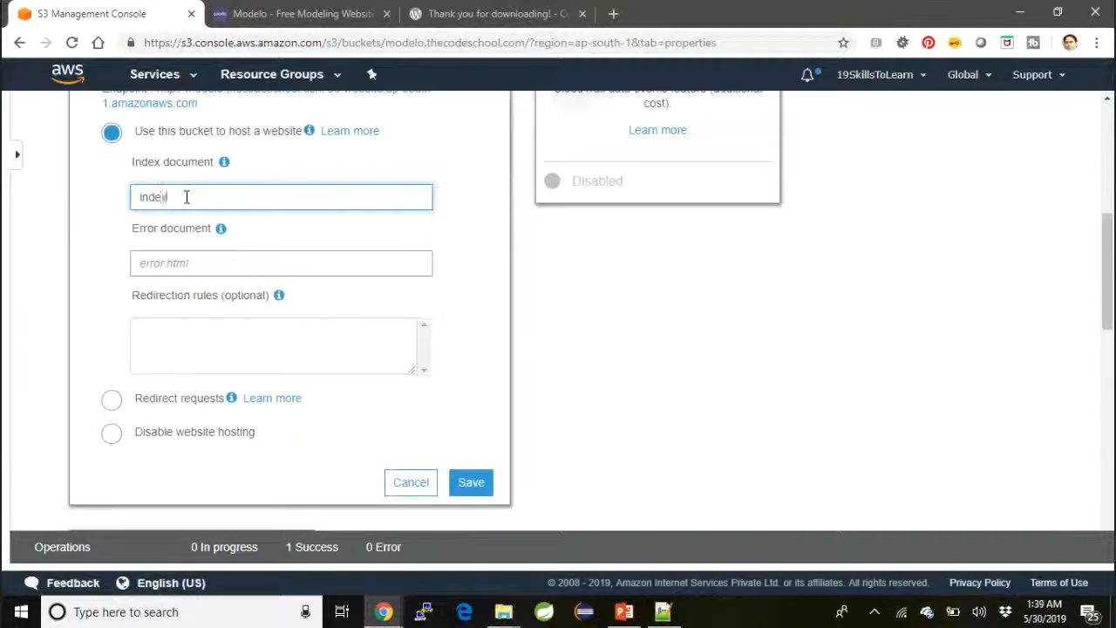
{"action": "type", "text": "x.html"}
Copy the bucket's website endpoint URL and save the static website hosting settings
{"action": "scroll", "coordinate": [452, 434], "scroll_direction": "up", "scroll_amount": 1}
{"action": "scroll", "coordinate": [452, 433], "scroll_direction": "up", "scroll_amount": 1}
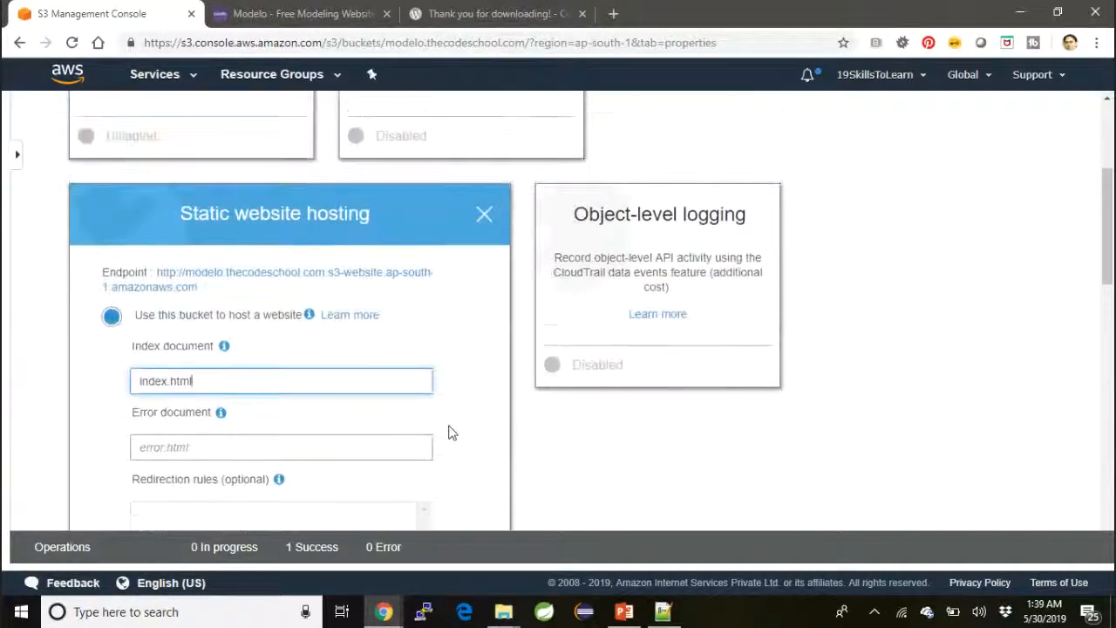
{"action": "left_click_drag", "start_coordinate": [209, 303], "coordinate": [158, 277]}
{"action": "key", "text": "ctrl+c"}
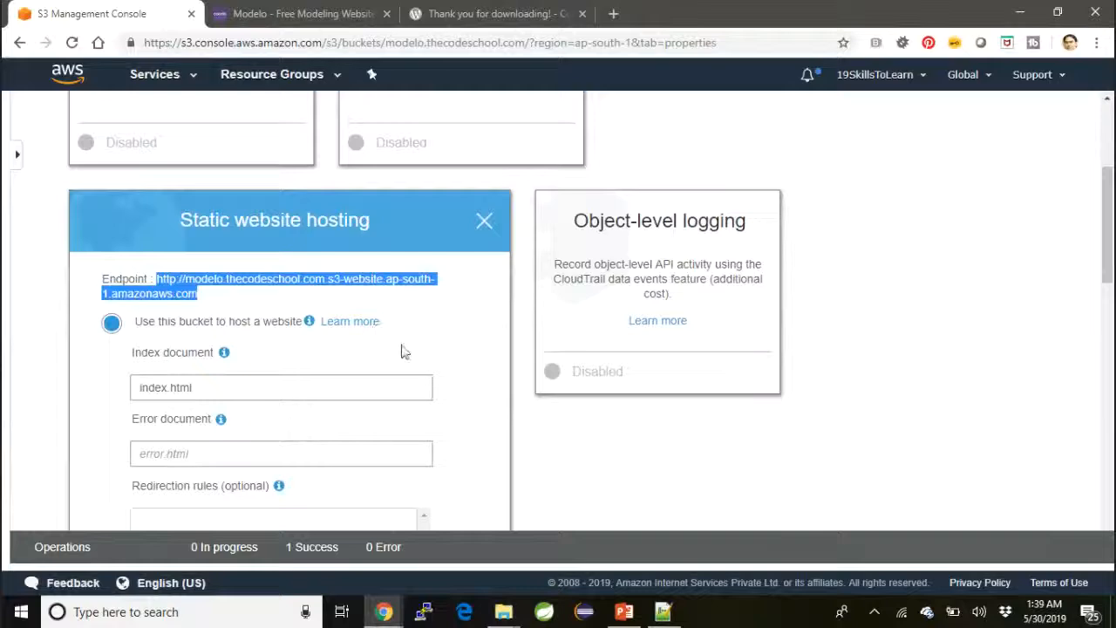
{"action": "scroll", "coordinate": [403, 350], "scroll_direction": "down", "scroll_amount": 4}
{"action": "left_click", "coordinate": [471, 293]}
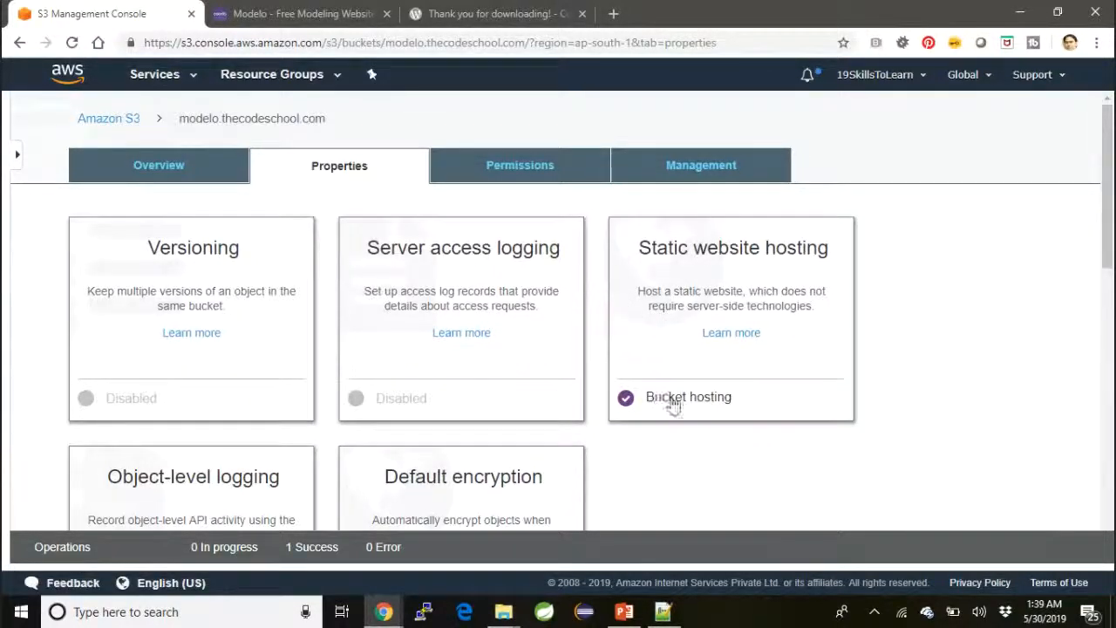
{"action": "left_click", "coordinate": [625, 397]}
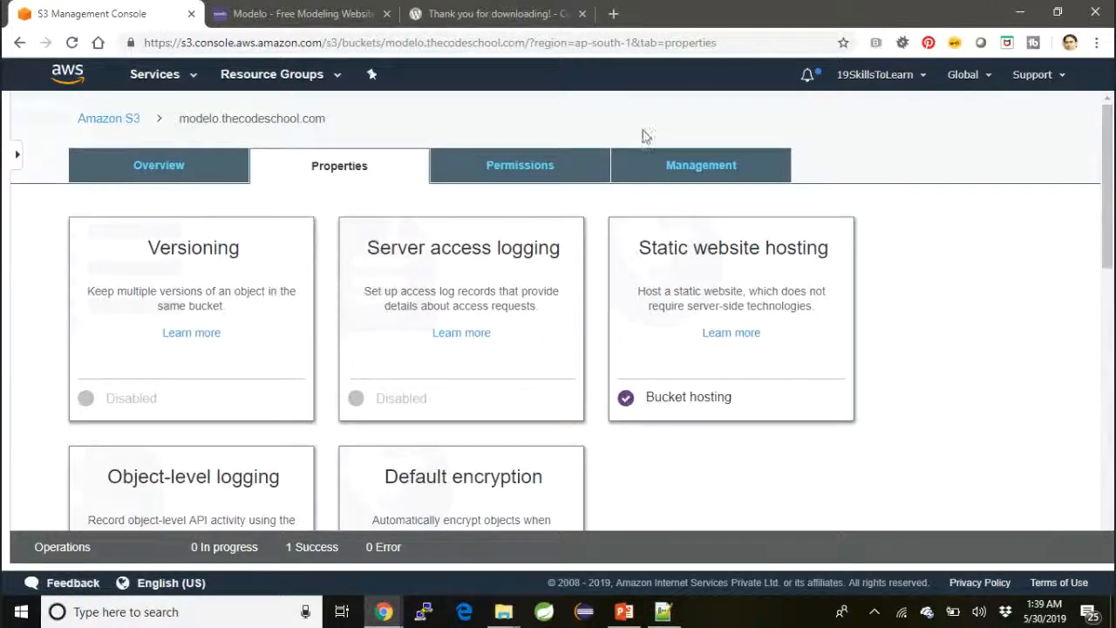
Load the copied website endpoint in a new browser tab, dismiss the translation offer, and examine the page's heading
{"action": "left_click", "coordinate": [614, 15]}
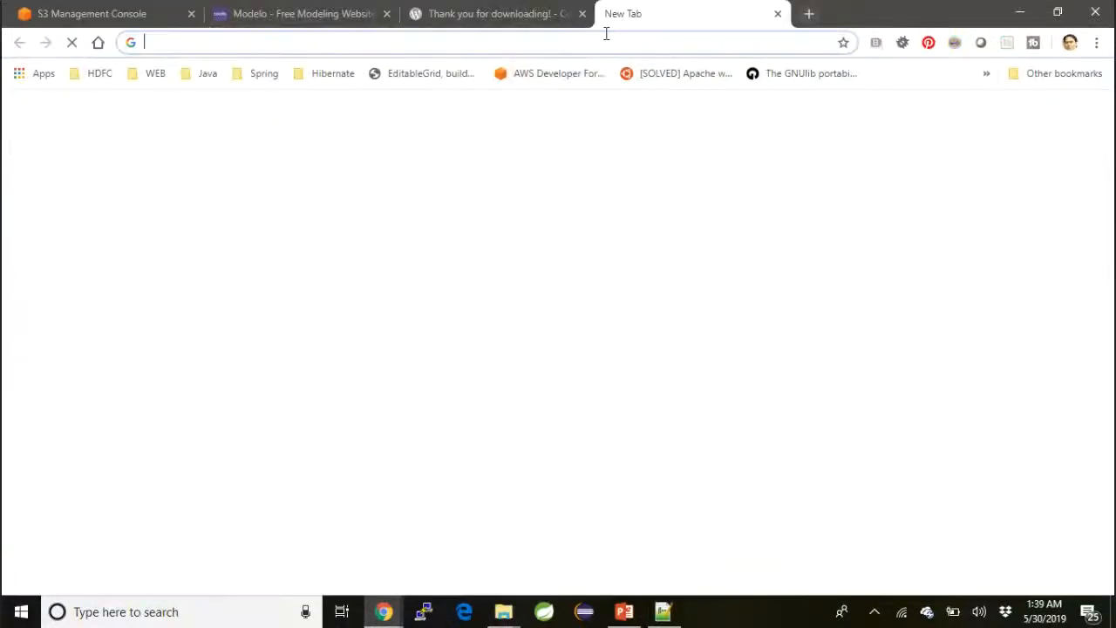
{"action": "key", "text": "ctrl+v"}
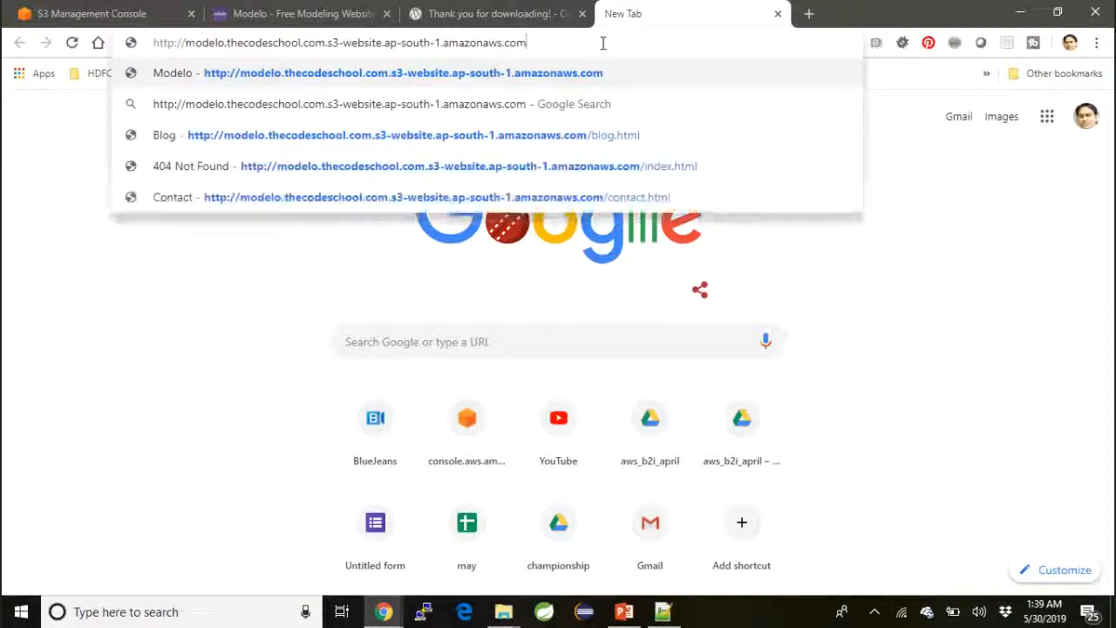
{"action": "key", "text": "Return"}
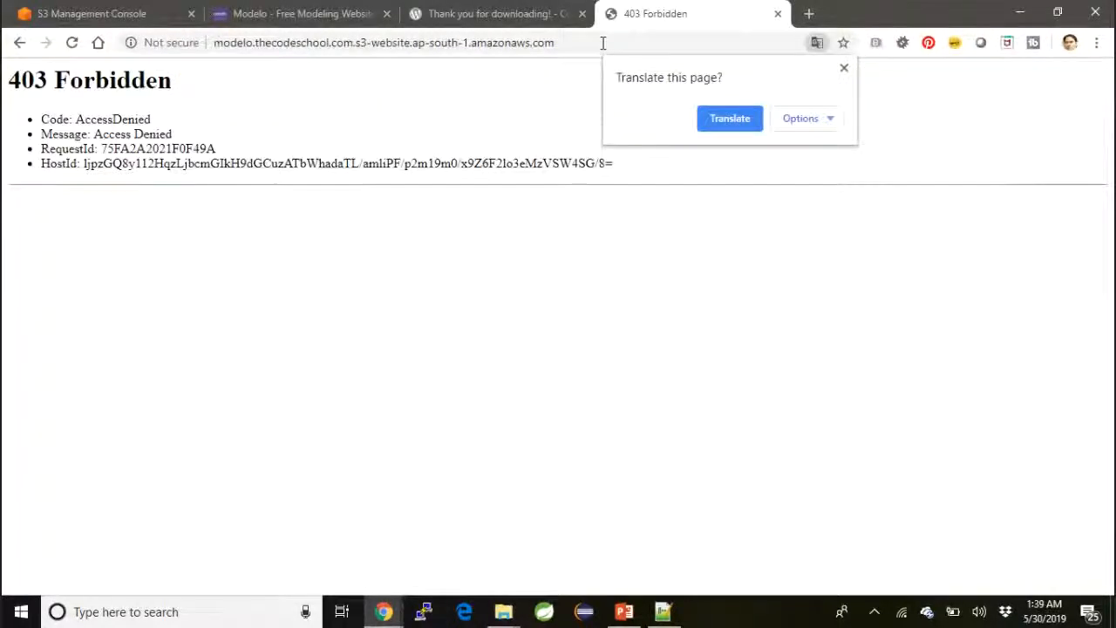
{"action": "left_click", "coordinate": [843, 68]}
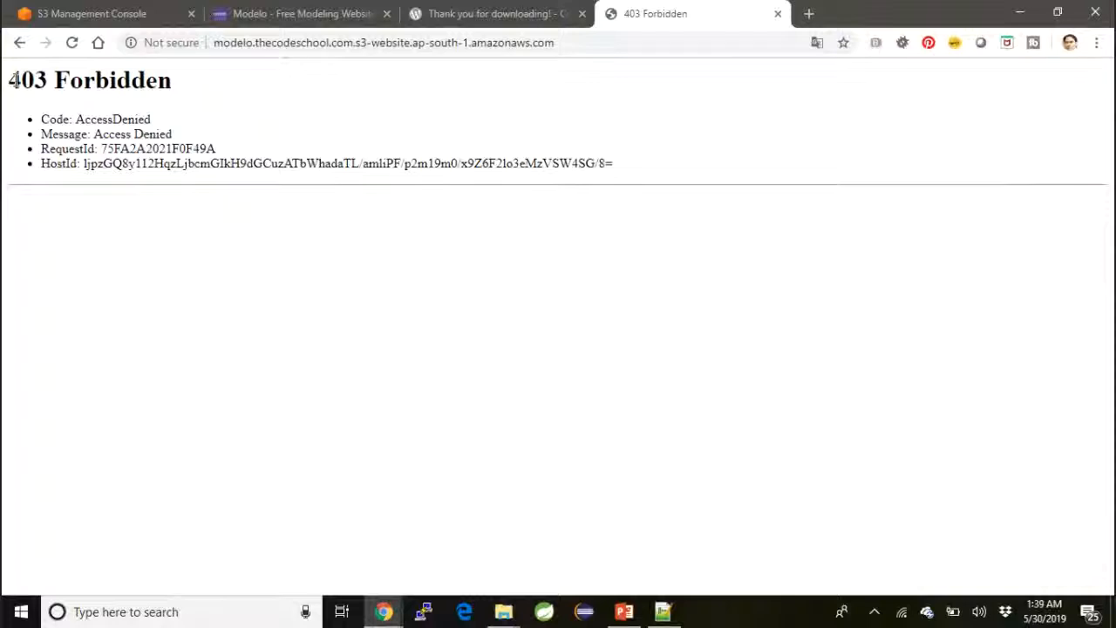
{"action": "left_click_drag", "start_coordinate": [9, 80], "coordinate": [173, 90]}
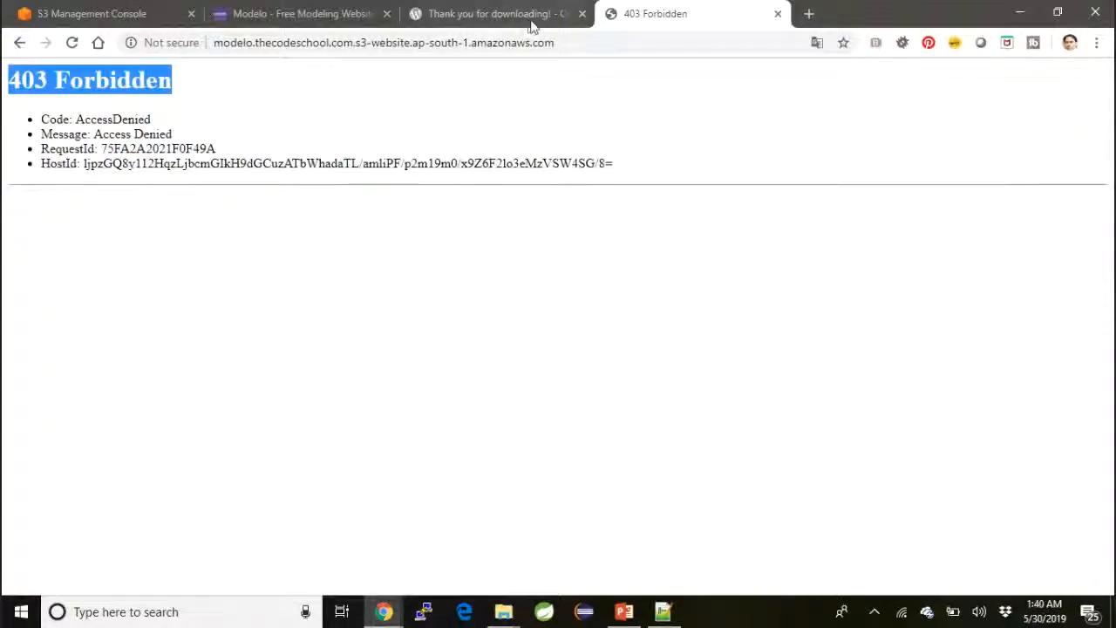
Close the template's download confirmation page, return to the S3 console, and open the bucket policy editor for modelo.thecodeschool.com
{"action": "left_click", "coordinate": [582, 14]}
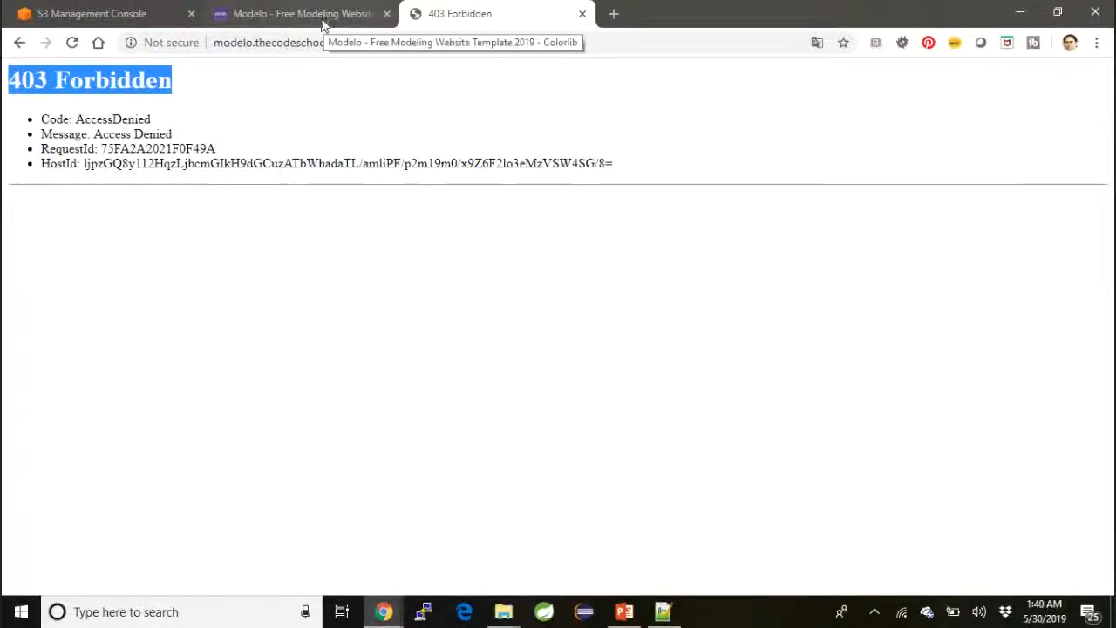
{"action": "left_click", "coordinate": [119, 15]}
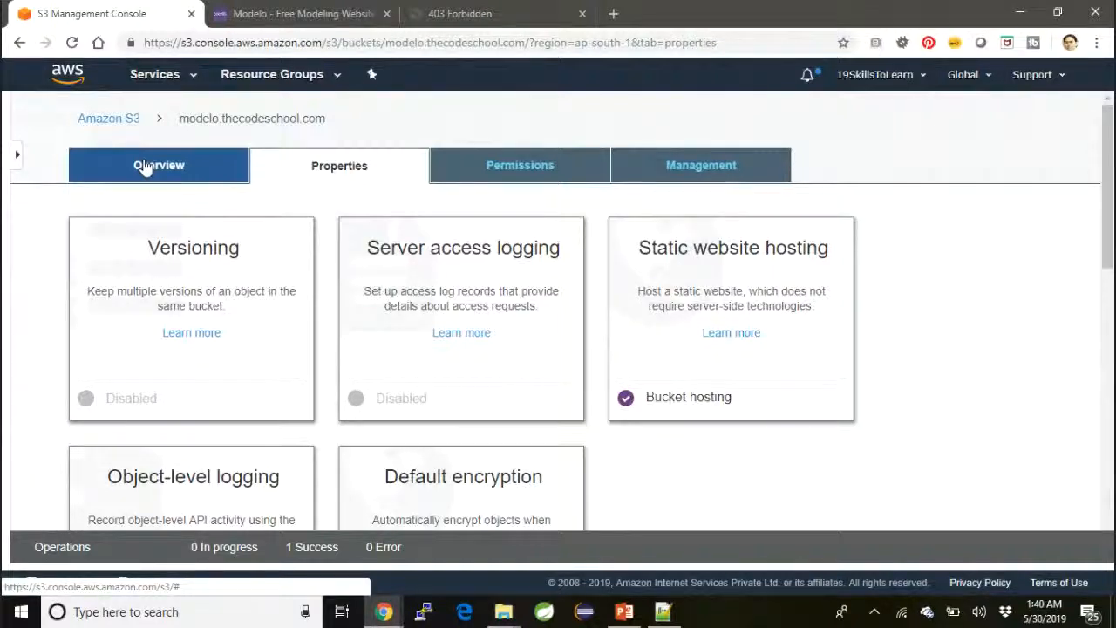
{"action": "left_click", "coordinate": [513, 181]}
{"action": "left_click_drag", "start_coordinate": [512, 180], "coordinate": [436, 226]}
{"action": "left_click", "coordinate": [436, 226]}
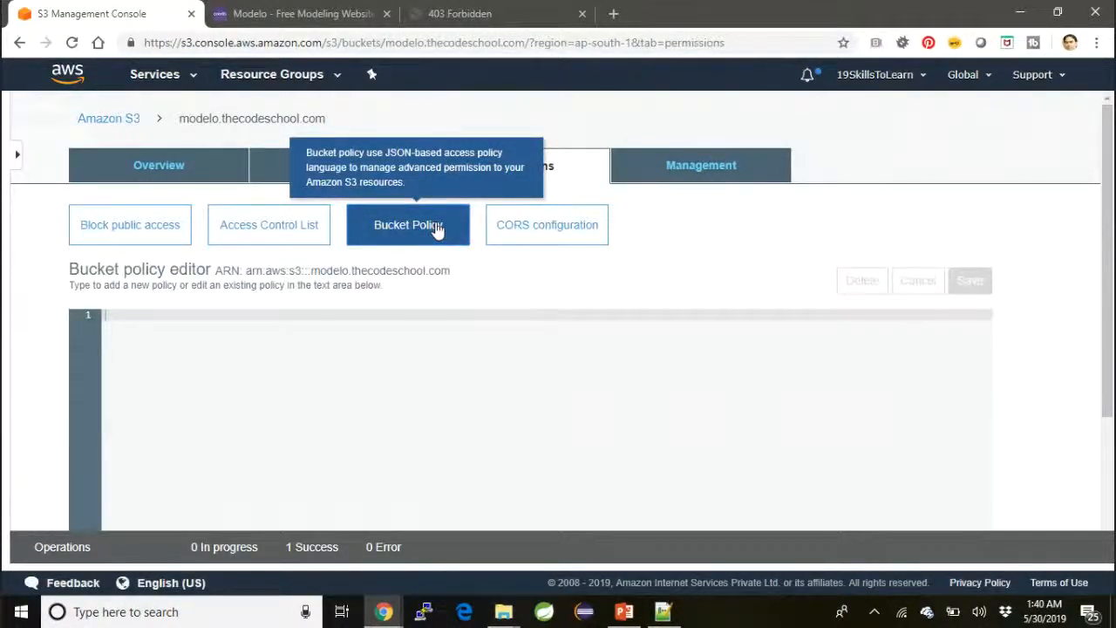
Switch to Notepad++ and copy the complete PublicReadGetObject bucket policy JSON from the new 10 document
{"action": "key", "text": "alt+Tab"}
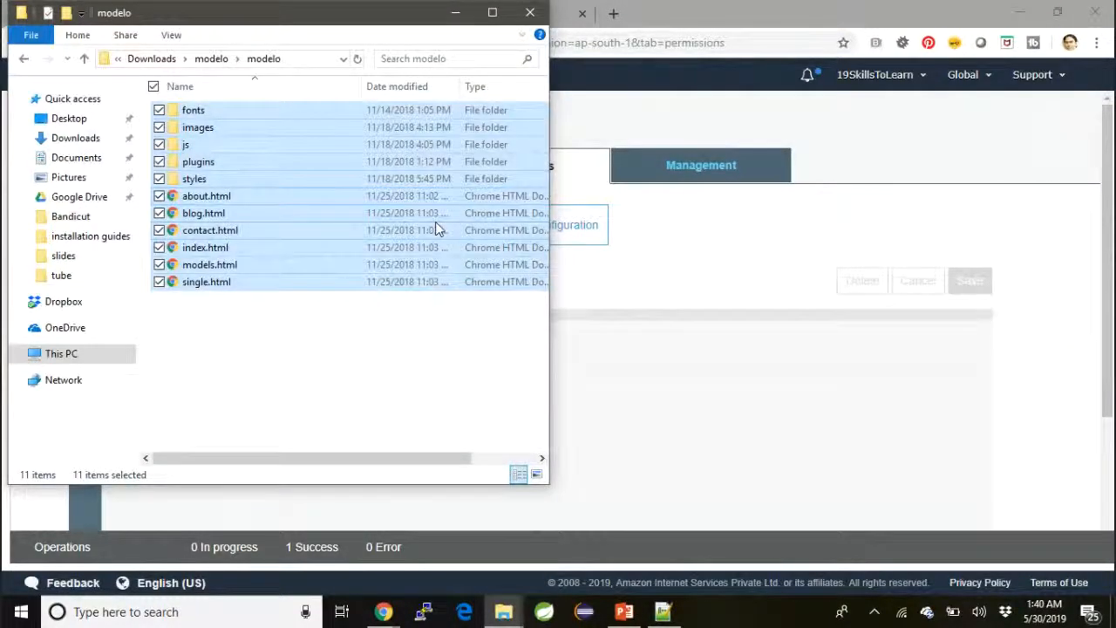
{"action": "key", "text": "alt+Tab"}
{"action": "key", "text": "alt+Tab"}
{"action": "key", "text": "alt+Tab"}
{"action": "key", "text": "alt+Tab"}
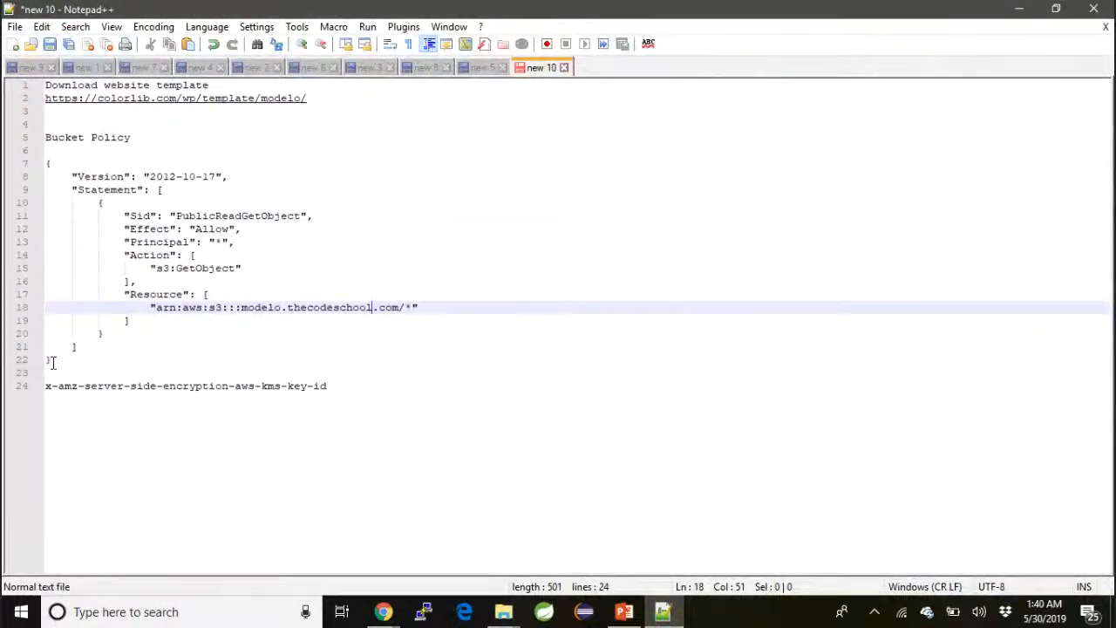
{"action": "left_click_drag", "start_coordinate": [51, 360], "coordinate": [35, 216]}
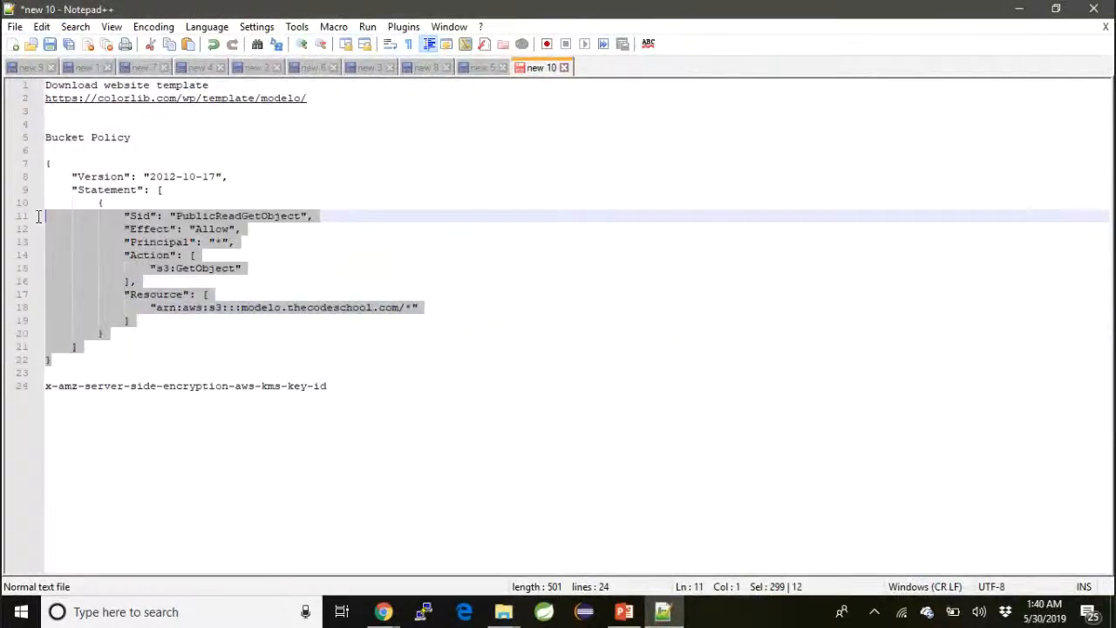
{"action": "left_click", "coordinate": [48, 165], "text": "shift"}
{"action": "key", "text": "ctrl+c"}
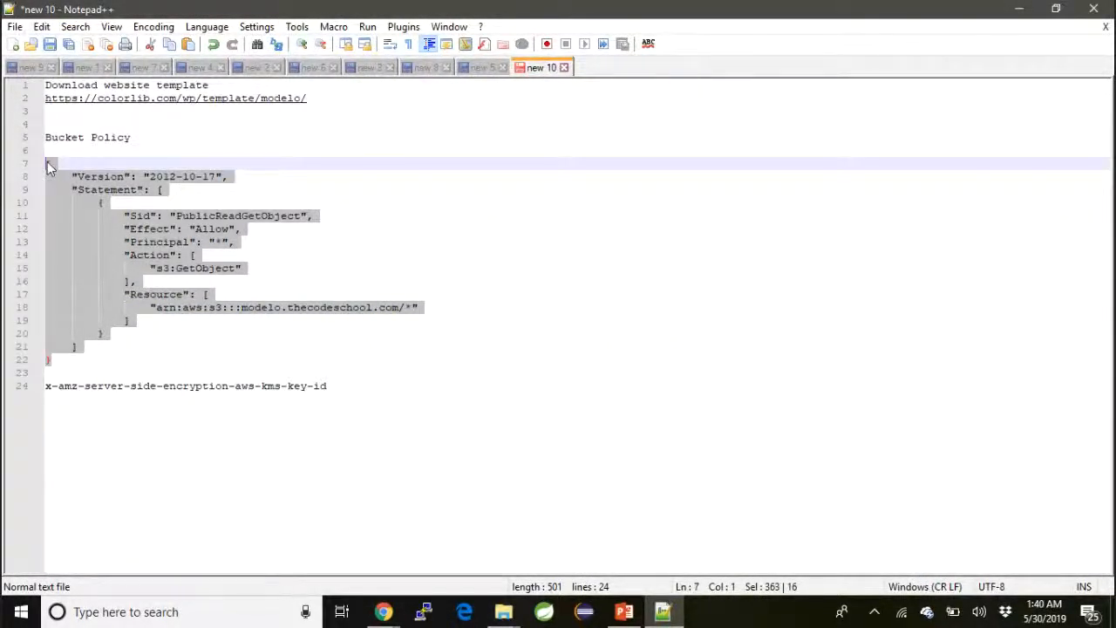
Switch back to the S3 console in the browser and paste the copied JSON into the bucket policy editor
{"action": "key", "text": "alt+Tab"}
{"action": "key", "text": "alt+Tab"}
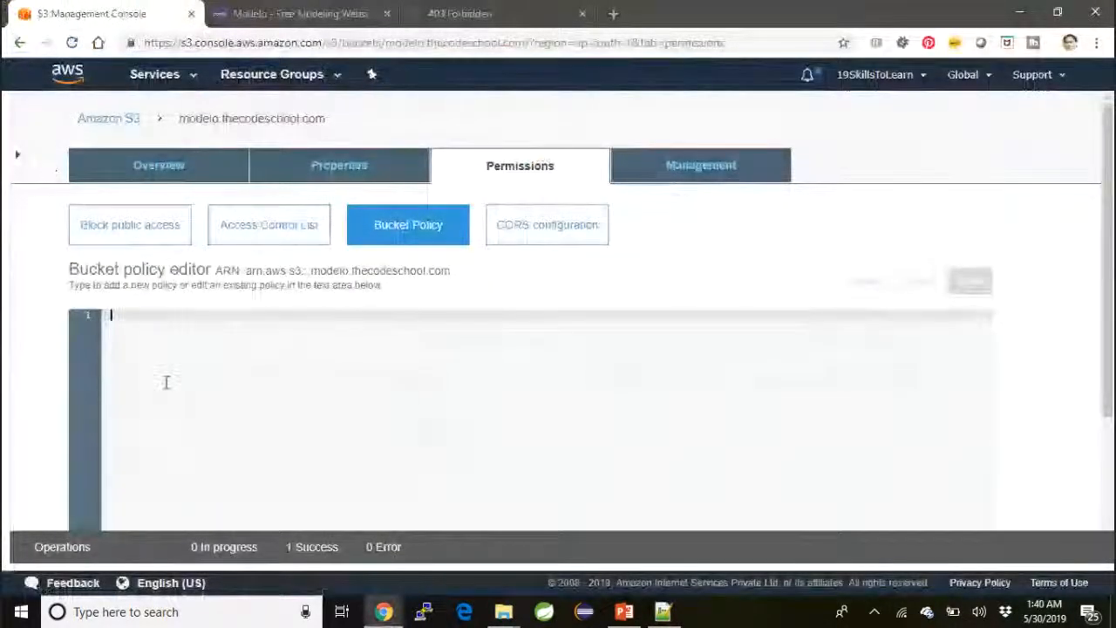
{"action": "key", "text": "ctrl+v"}
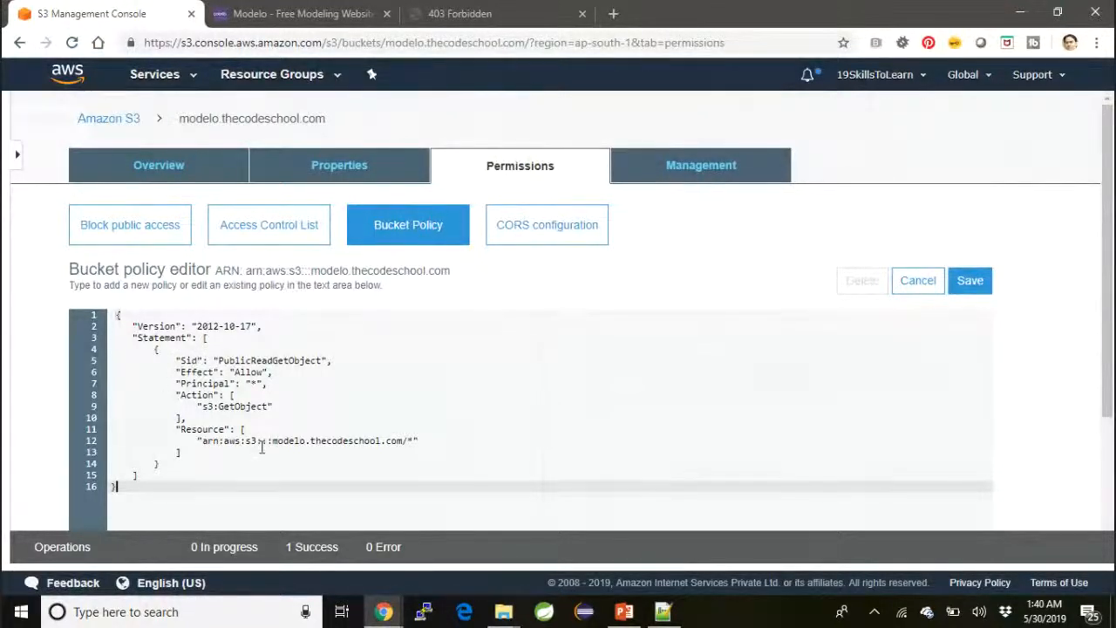
Review the Effect, Principal, Action and Resource entries of the pasted bucket policy, including the bucket name in the resource ARN
{"action": "left_click_drag", "start_coordinate": [272, 442], "coordinate": [406, 444]}
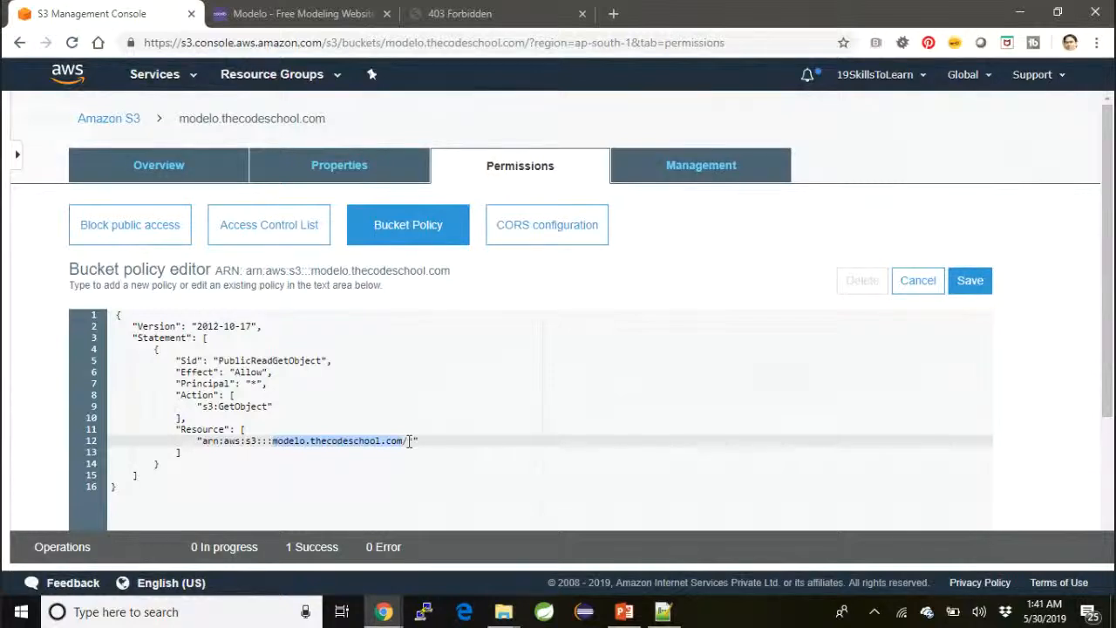
{"action": "type", "text": "/*"}
{"action": "left_click", "coordinate": [292, 405]}
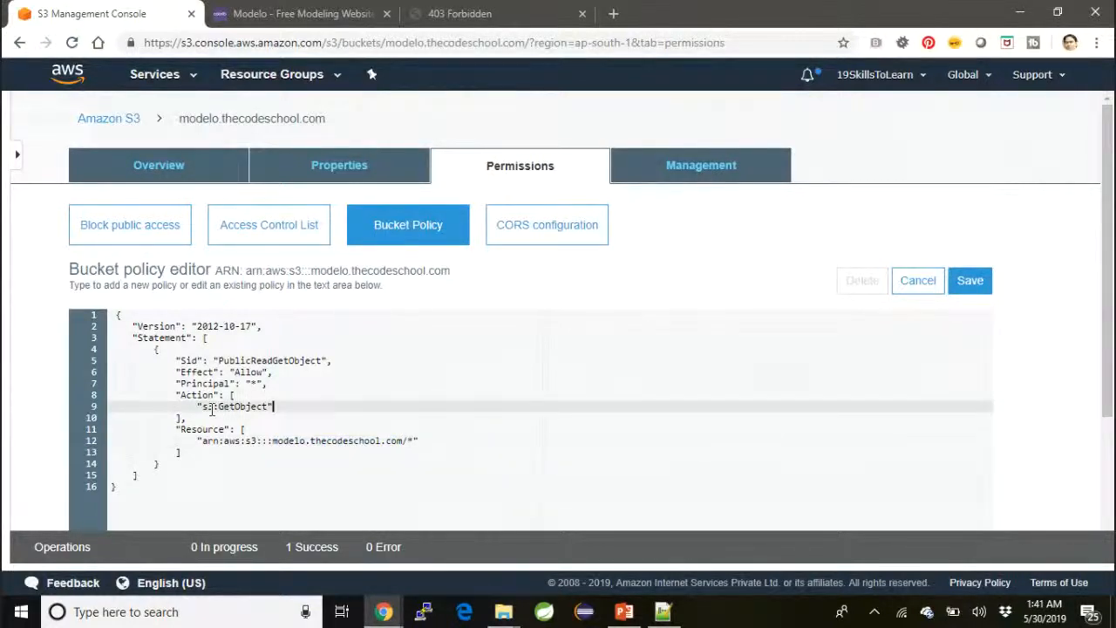
{"action": "left_click", "coordinate": [177, 372]}
{"action": "left_click_drag", "start_coordinate": [177, 375], "coordinate": [183, 440]}
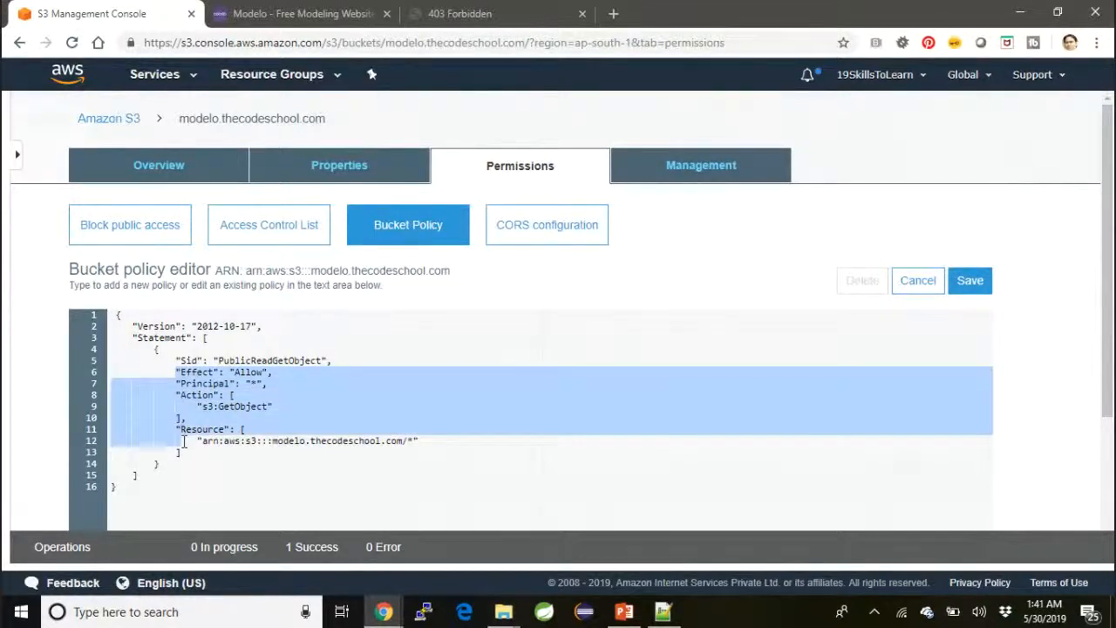
{"action": "left_click", "coordinate": [214, 372]}
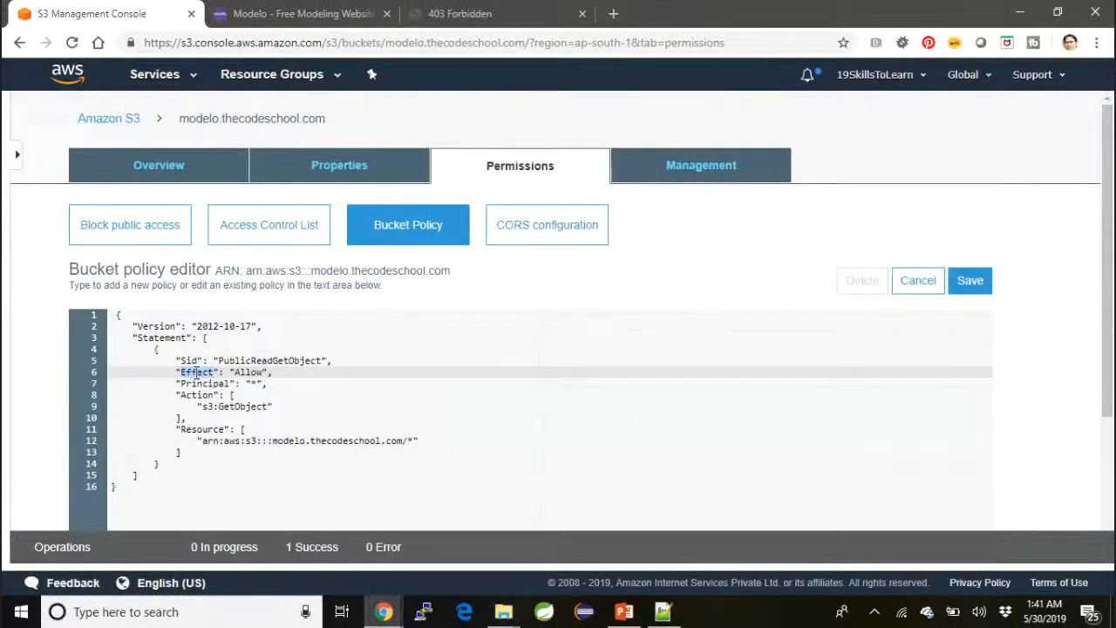
{"action": "left_click", "coordinate": [247, 371]}
{"action": "double_click", "coordinate": [247, 372]}
{"action": "left_click_drag", "start_coordinate": [203, 405], "coordinate": [273, 405]}
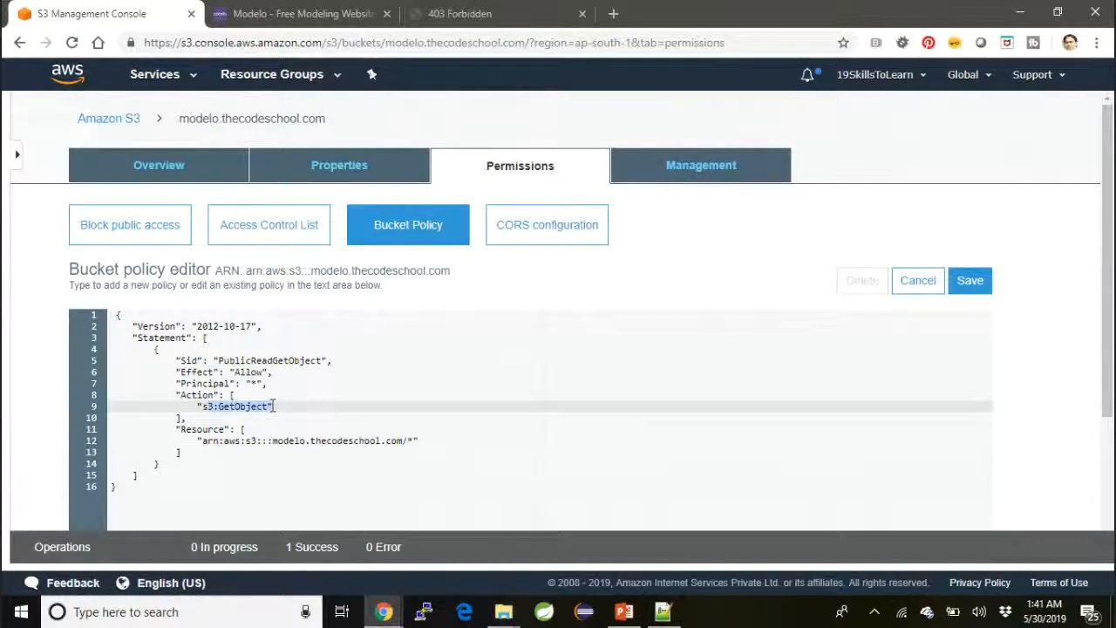
{"action": "left_click", "coordinate": [253, 383]}
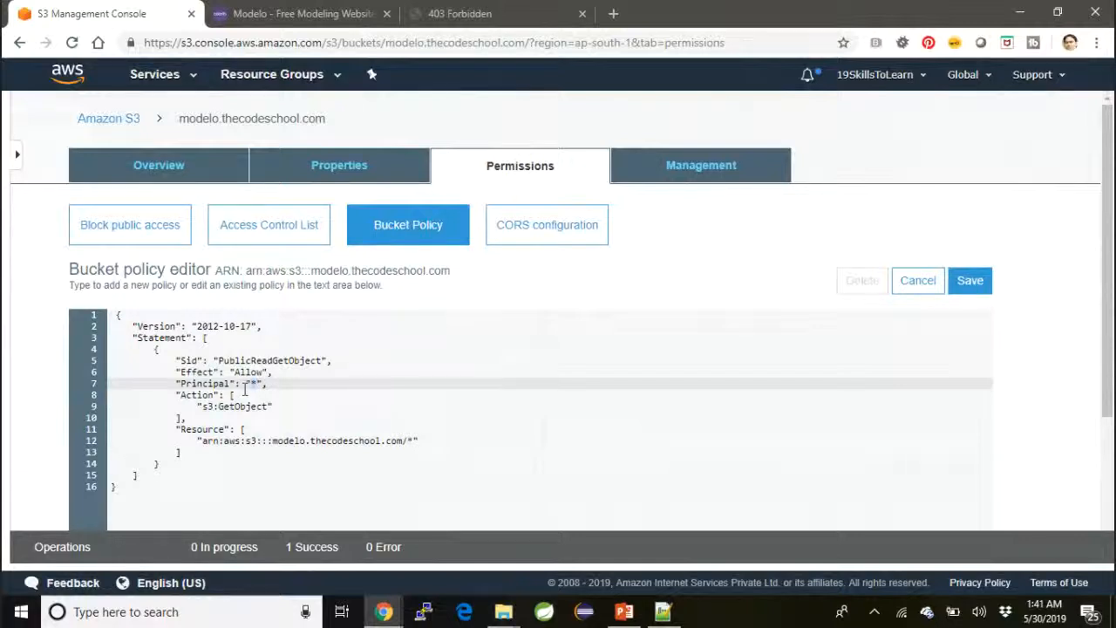
{"action": "left_click_drag", "start_coordinate": [199, 429], "coordinate": [229, 447]}
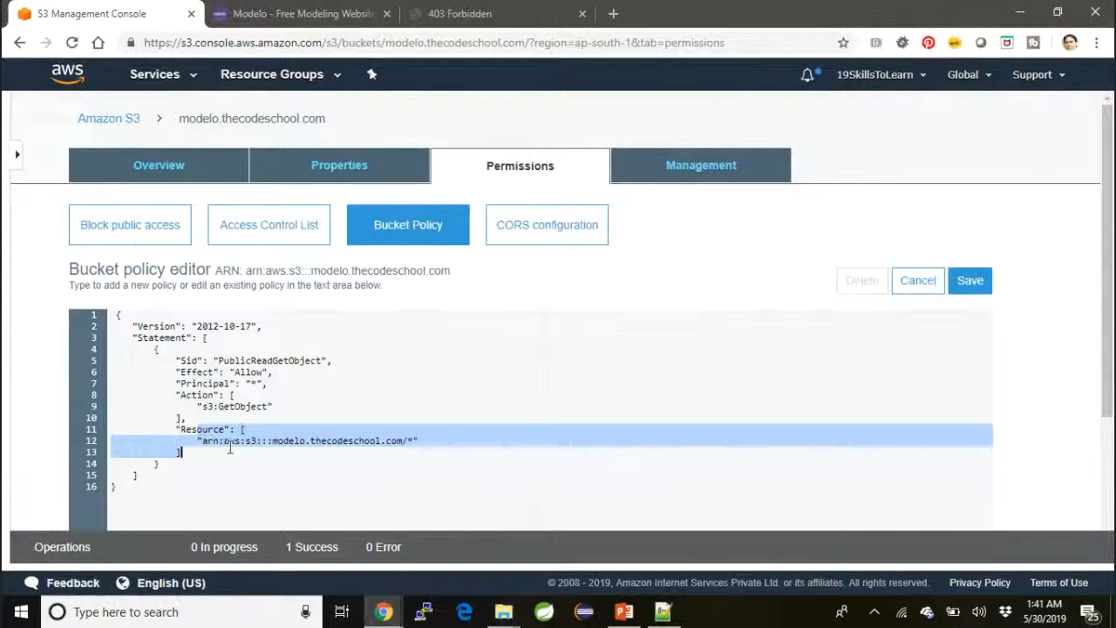
{"action": "left_click", "coordinate": [199, 406]}
{"action": "left_click_drag", "start_coordinate": [199, 406], "coordinate": [276, 406]}
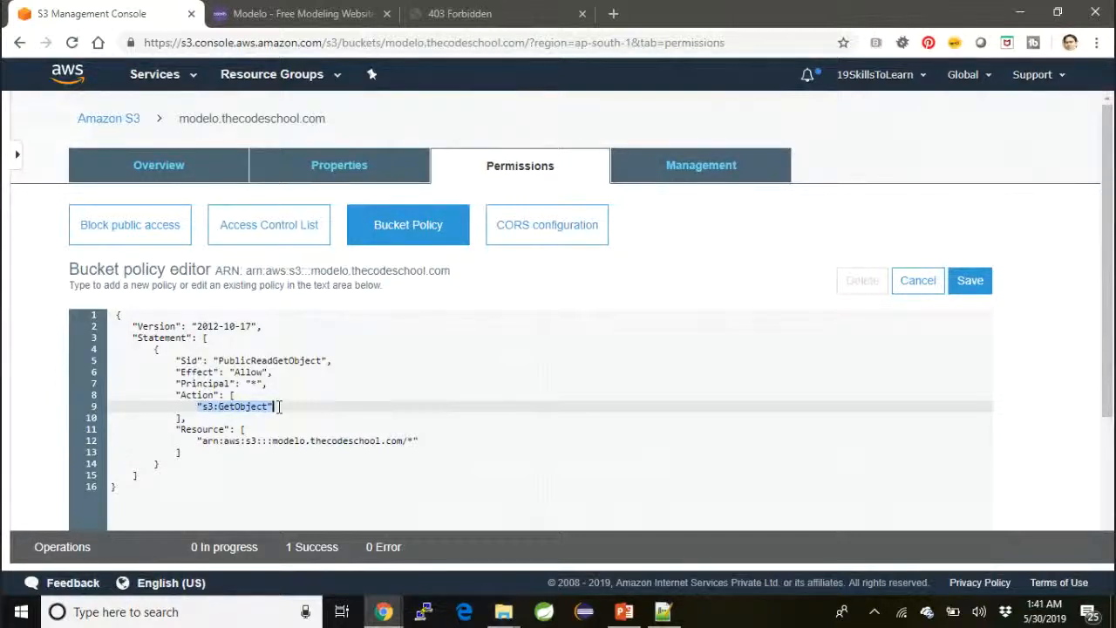
{"action": "left_click", "coordinate": [277, 406]}
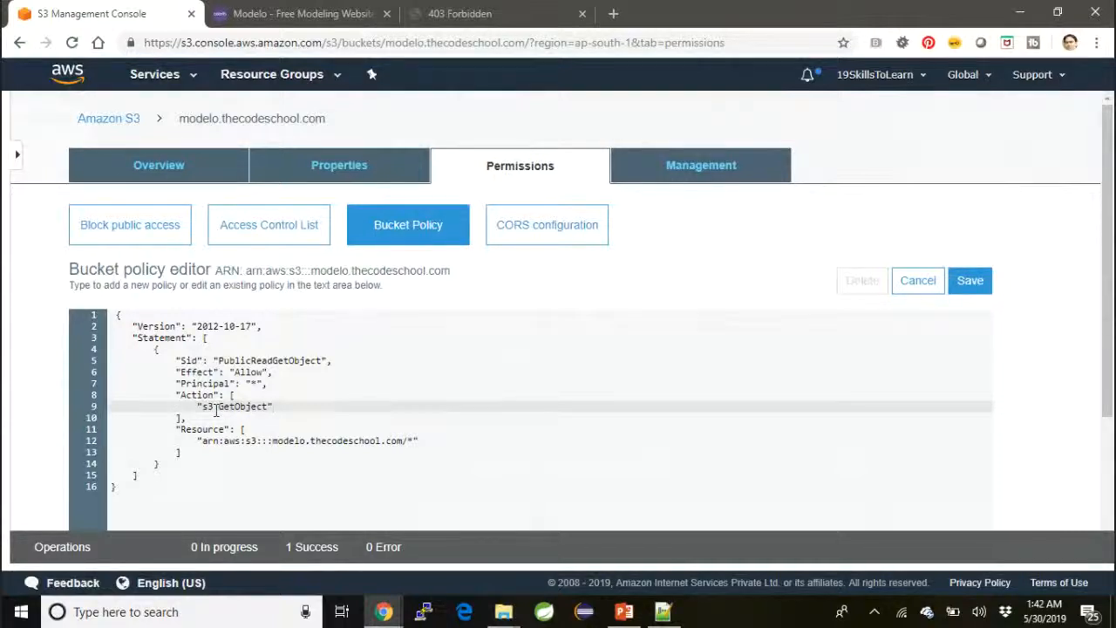
{"action": "left_click_drag", "start_coordinate": [197, 407], "coordinate": [275, 406]}
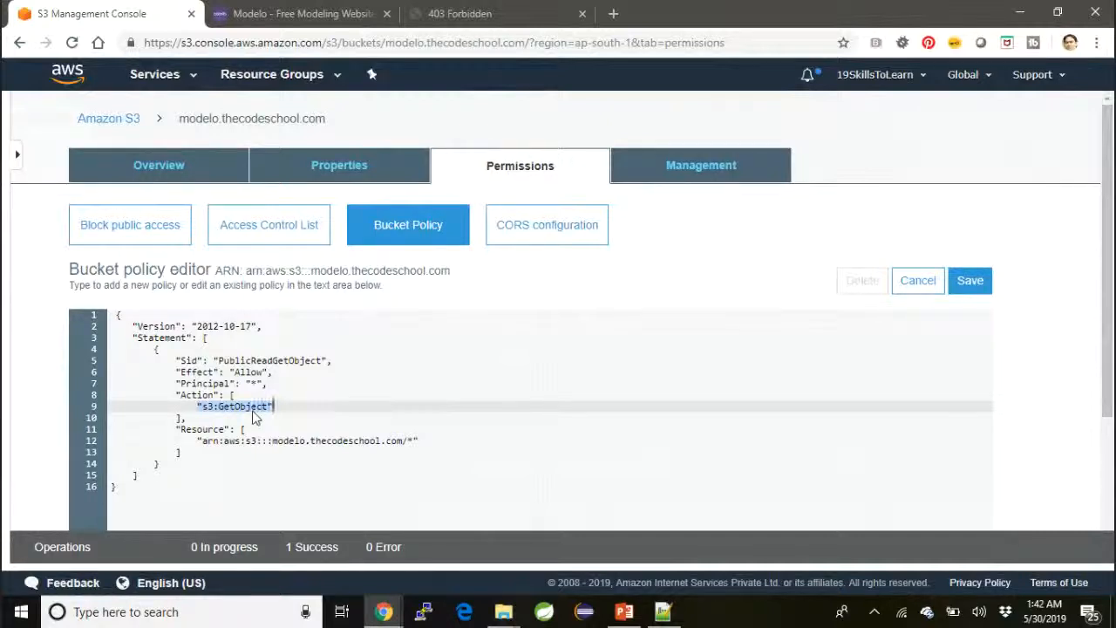
{"action": "left_click", "coordinate": [257, 383]}
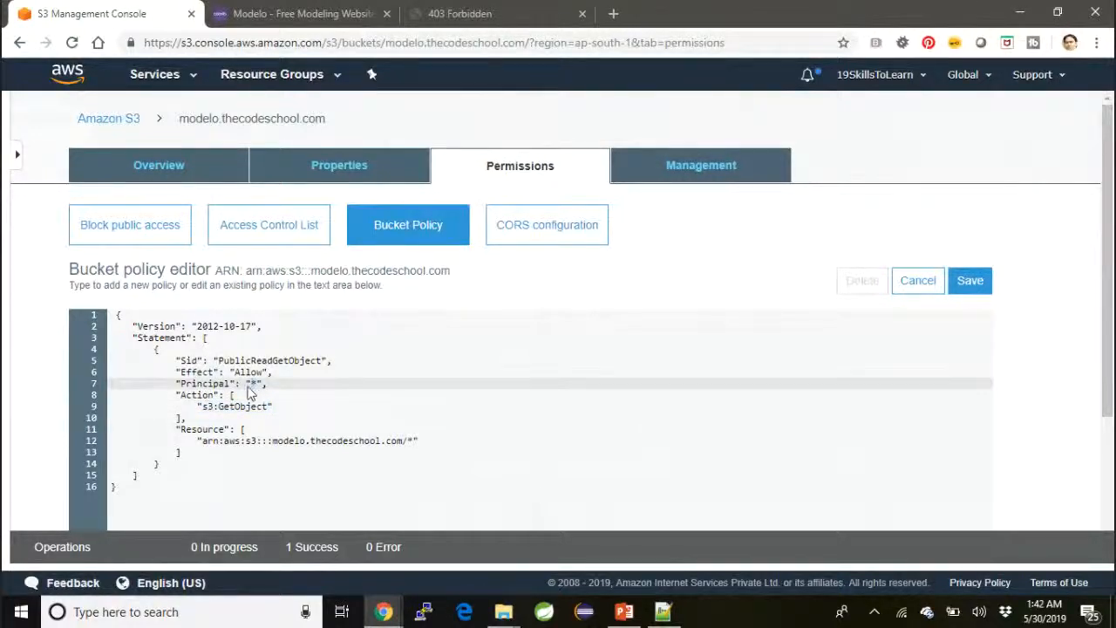
Compare the policy's resource entry with the ARN of the modelo.thecodeschool.com bucket, then save the bucket policy
{"action": "left_click_drag", "start_coordinate": [223, 441], "coordinate": [349, 440]}
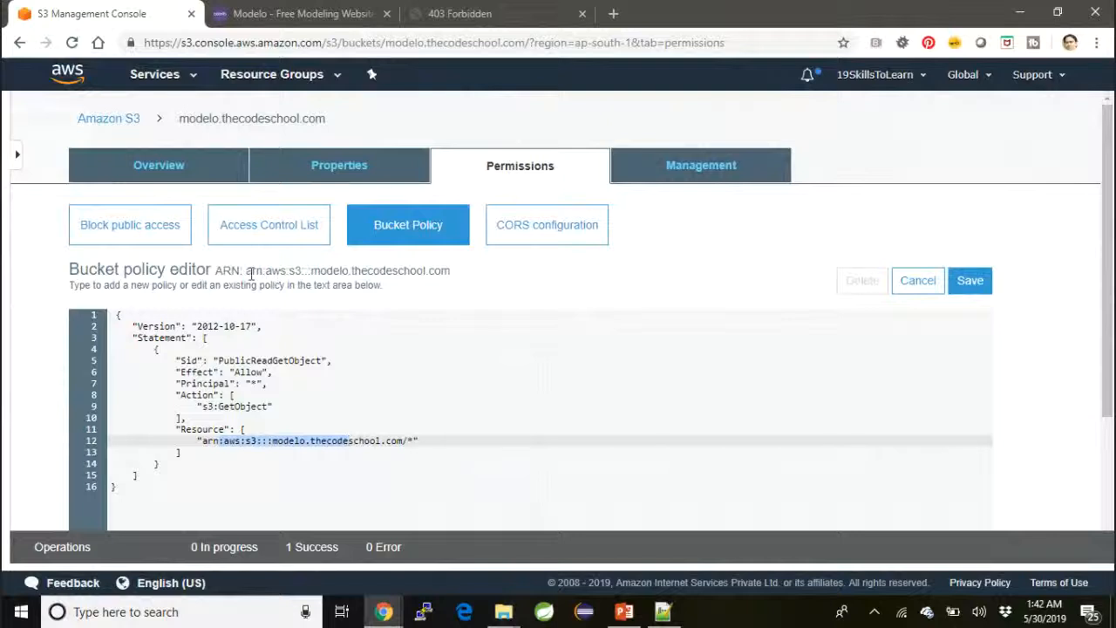
{"action": "left_click_drag", "start_coordinate": [449, 270], "coordinate": [248, 276]}
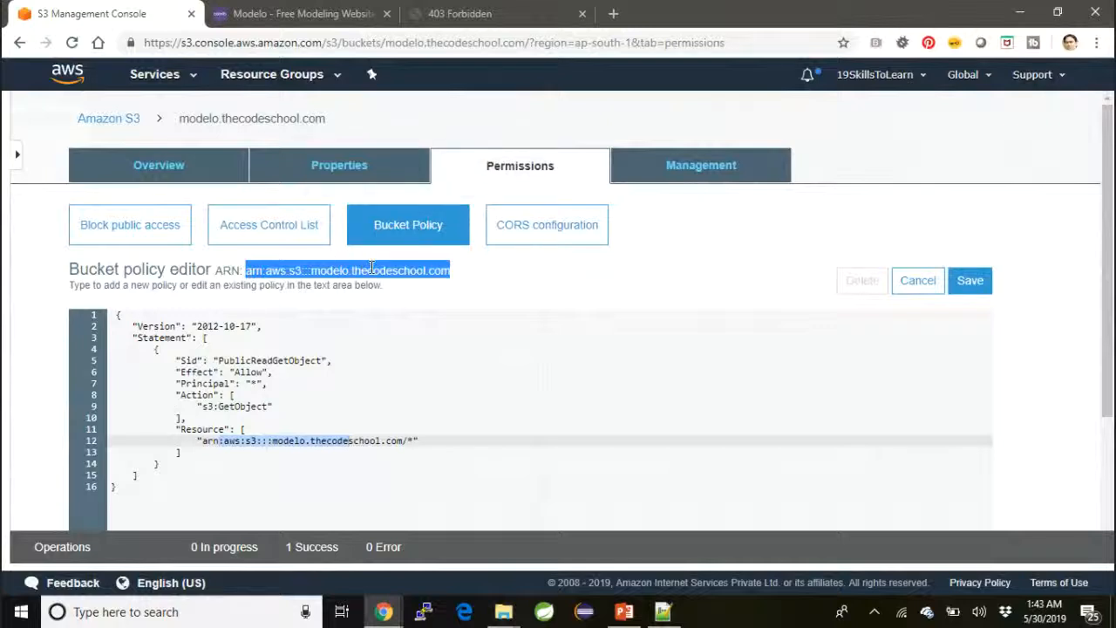
{"action": "left_click", "coordinate": [419, 310]}
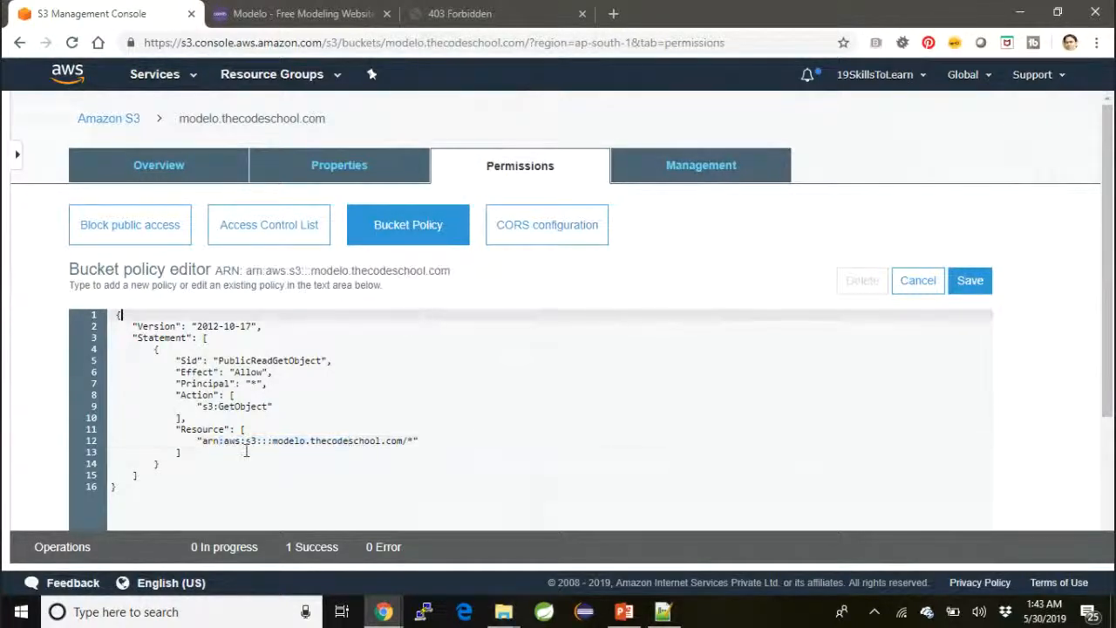
{"action": "left_click", "coordinate": [403, 441]}
{"action": "type", "text": "/"}
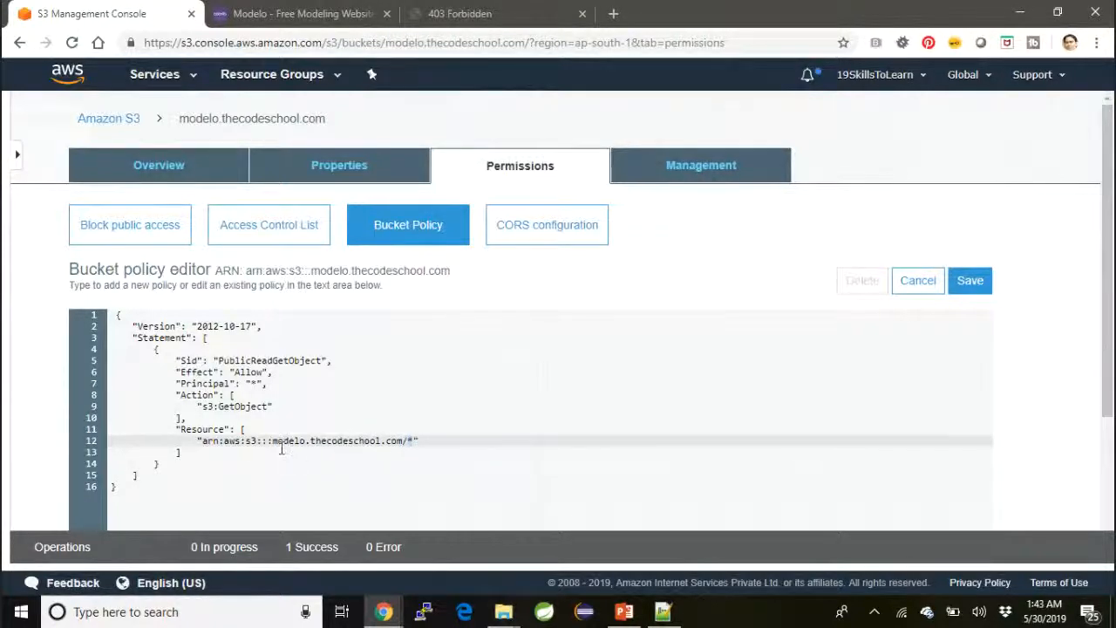
{"action": "left_click_drag", "start_coordinate": [177, 362], "coordinate": [186, 416]}
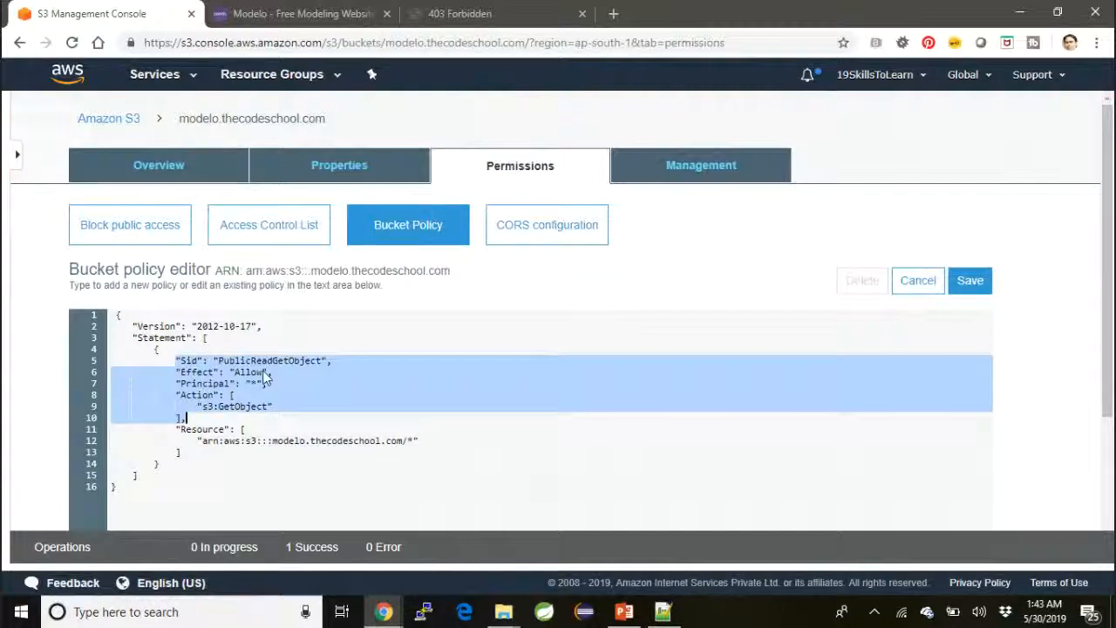
{"action": "left_click", "coordinate": [980, 294]}
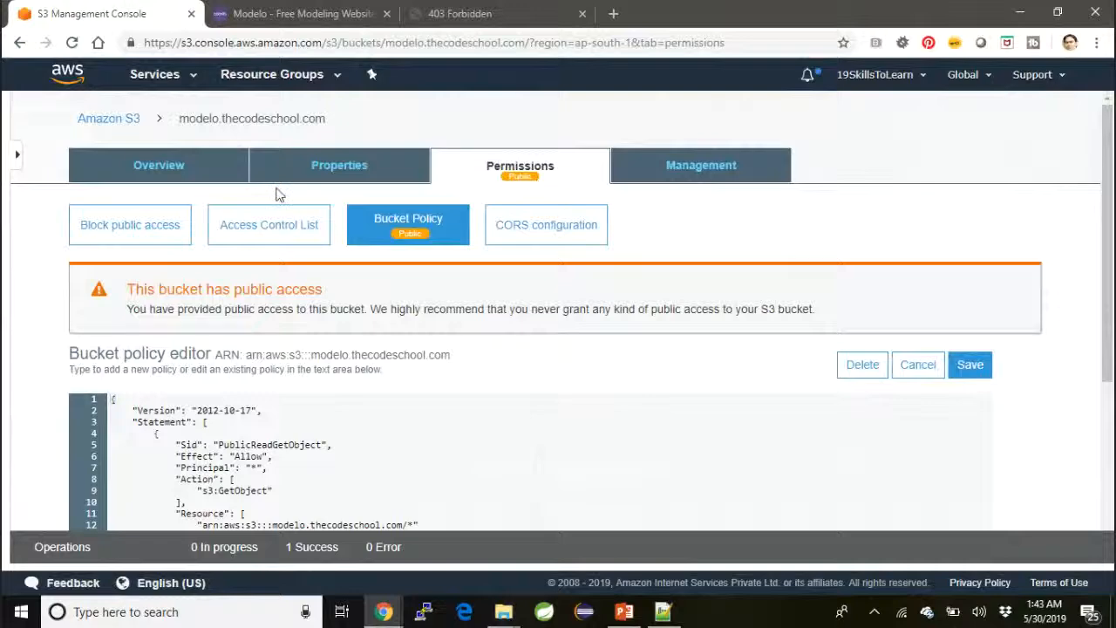
Look through the website folders and HTML files in the bucket's overview
{"action": "left_click", "coordinate": [172, 175]}
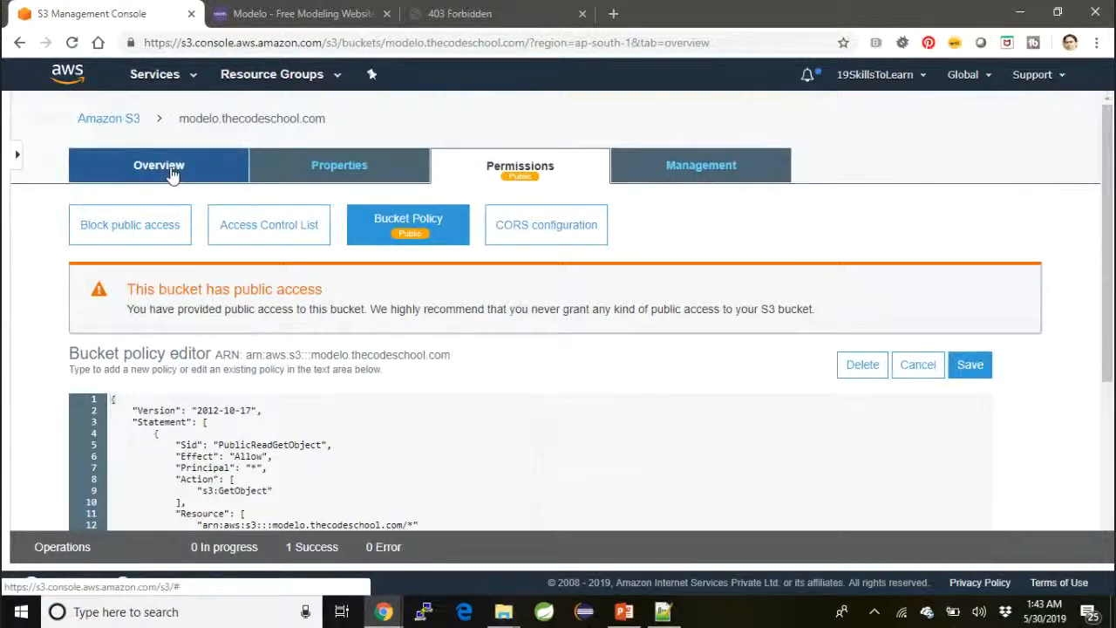
{"action": "scroll", "coordinate": [183, 476], "scroll_direction": "down", "scroll_amount": 5}
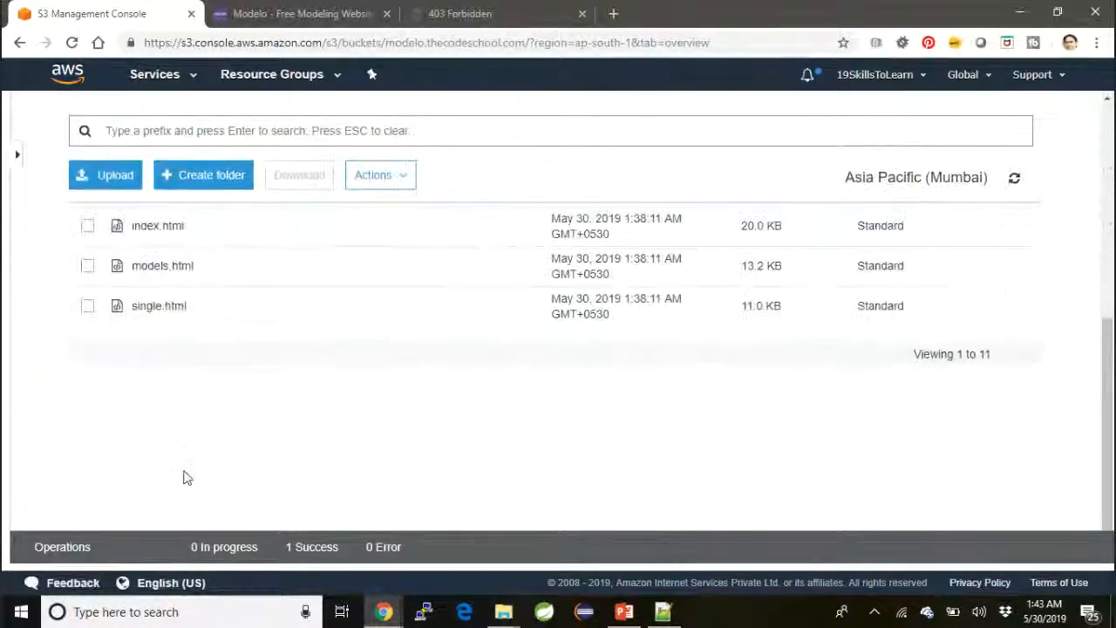
{"action": "scroll", "coordinate": [184, 476], "scroll_direction": "up", "scroll_amount": 5}
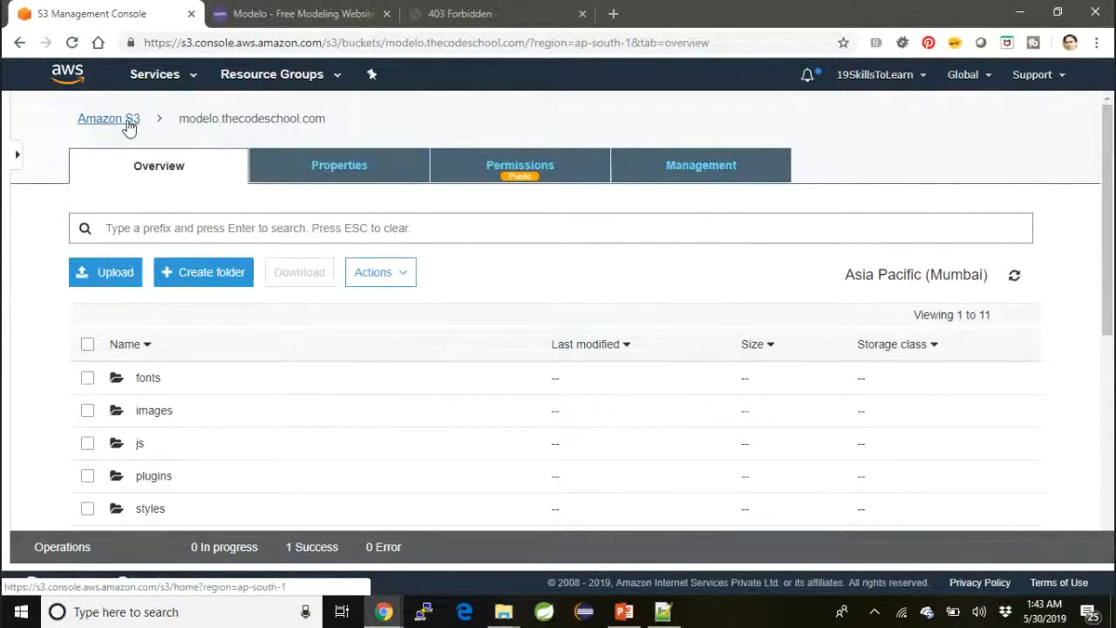
Check the access status of modelo.thecodeschool.com in the S3 bucket list, then reload the forbidden website endpoint page
{"action": "left_click", "coordinate": [94, 122]}
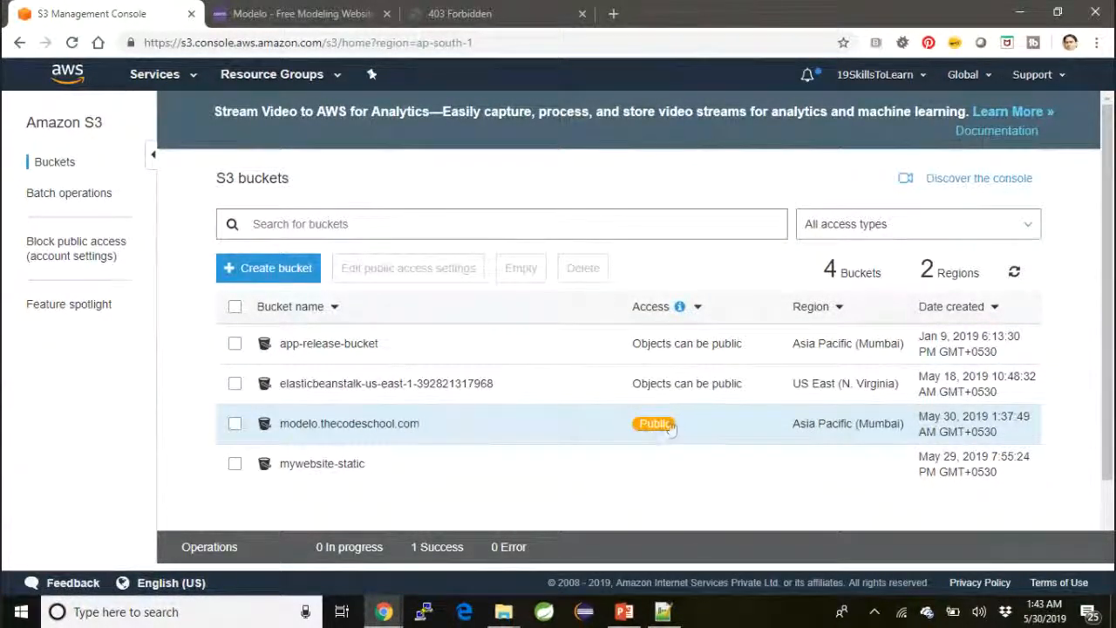
{"action": "left_click", "coordinate": [506, 18]}
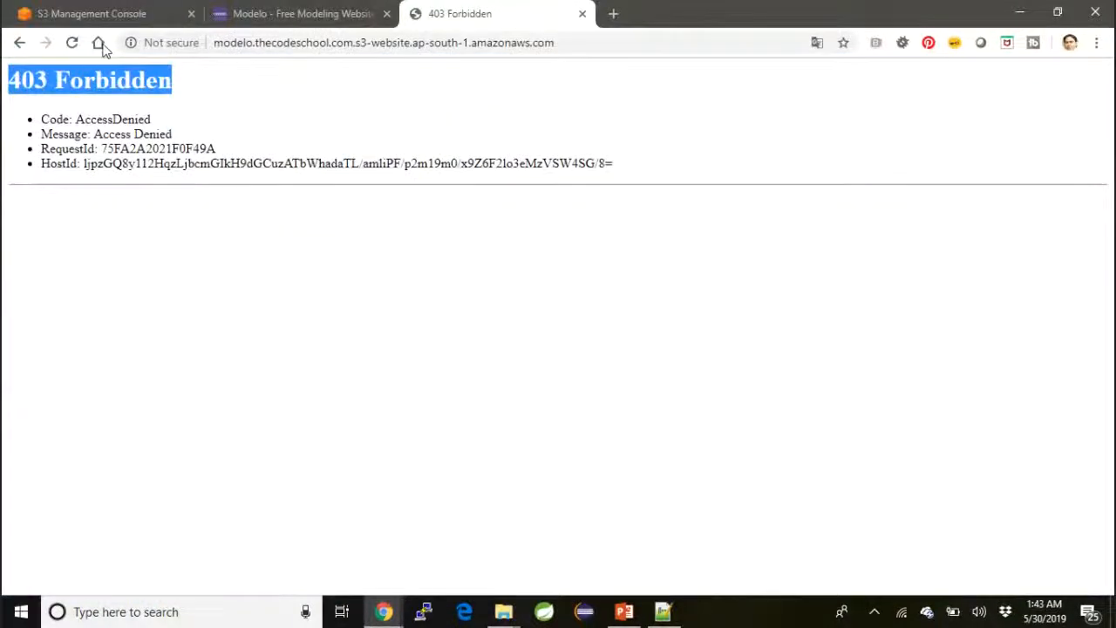
{"action": "left_click", "coordinate": [73, 45]}
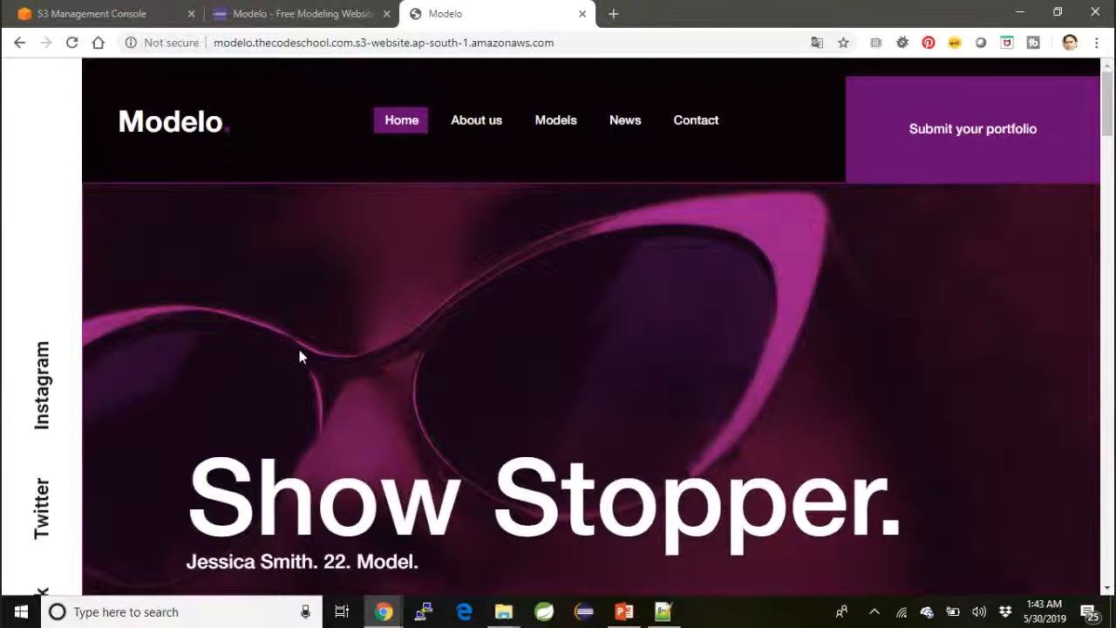
Locate index.html among the files in the modelo.thecodeschool.com bucket and return to the hosted Modelo site
{"action": "left_click", "coordinate": [91, 13]}
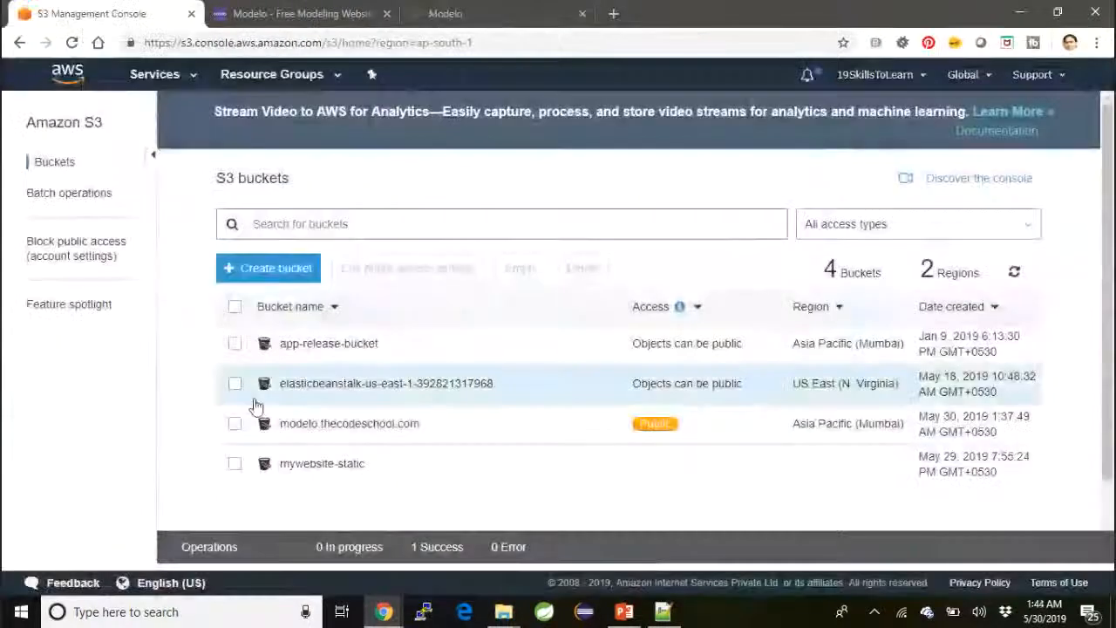
{"action": "left_click", "coordinate": [318, 423]}
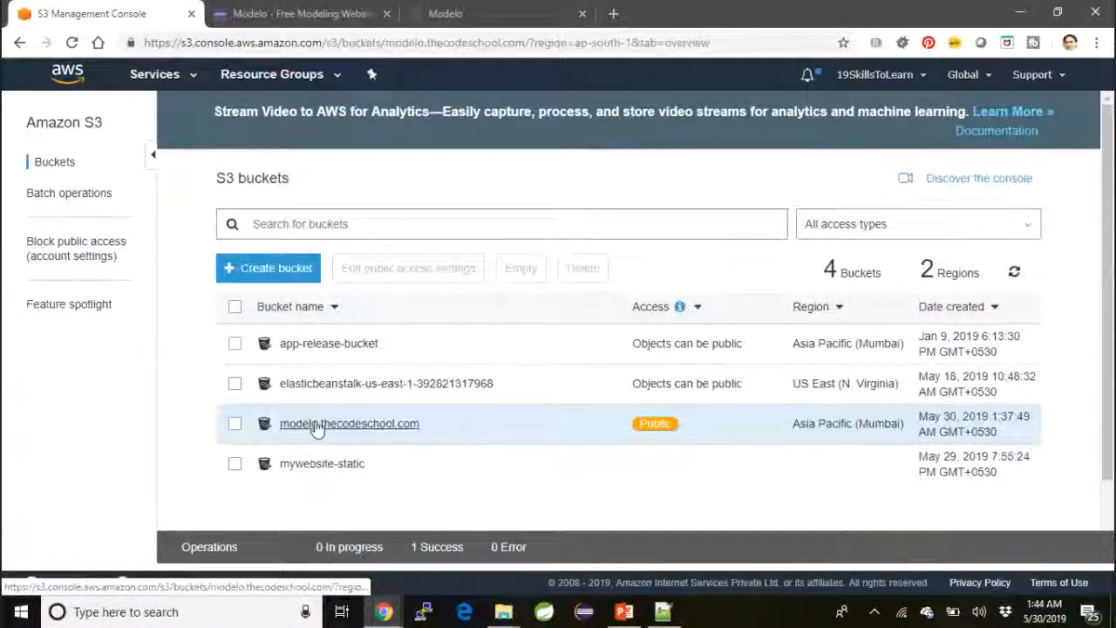
{"action": "scroll", "coordinate": [317, 428], "scroll_direction": "down", "scroll_amount": 5}
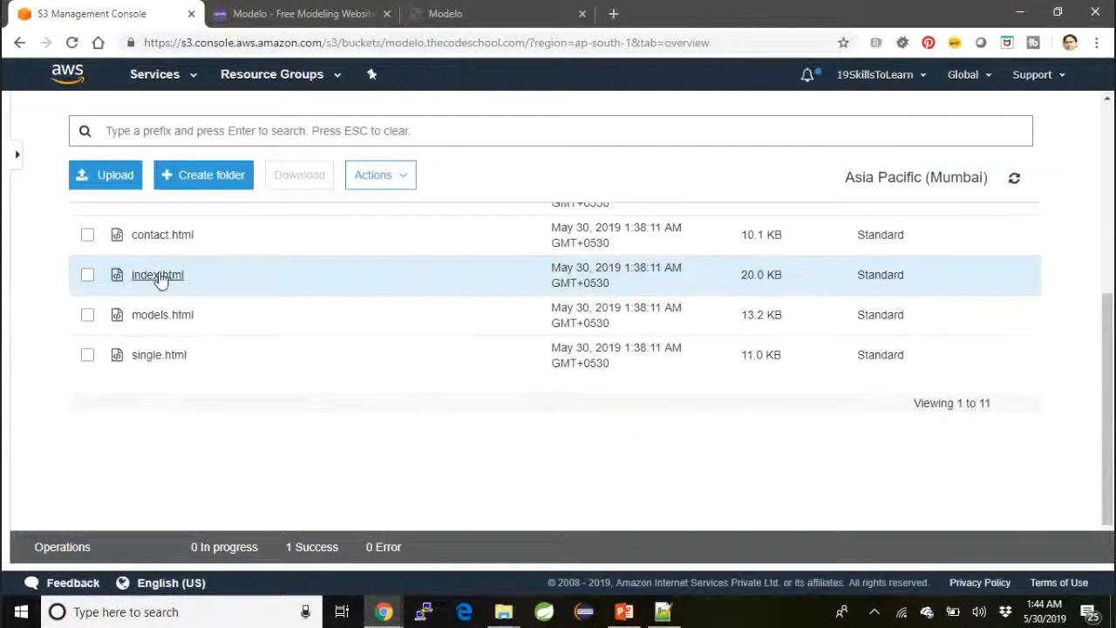
{"action": "left_click", "coordinate": [508, 11]}
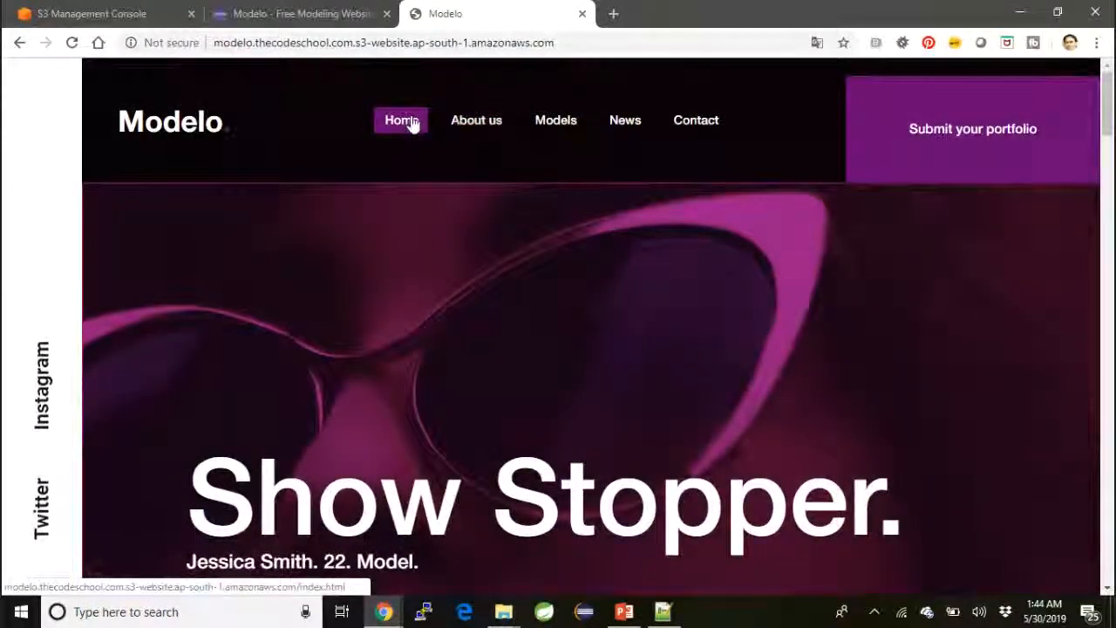
Open the hosted site's About us, Models, News and Contact pages in turn and look through the Contact page
{"action": "left_click", "coordinate": [465, 124]}
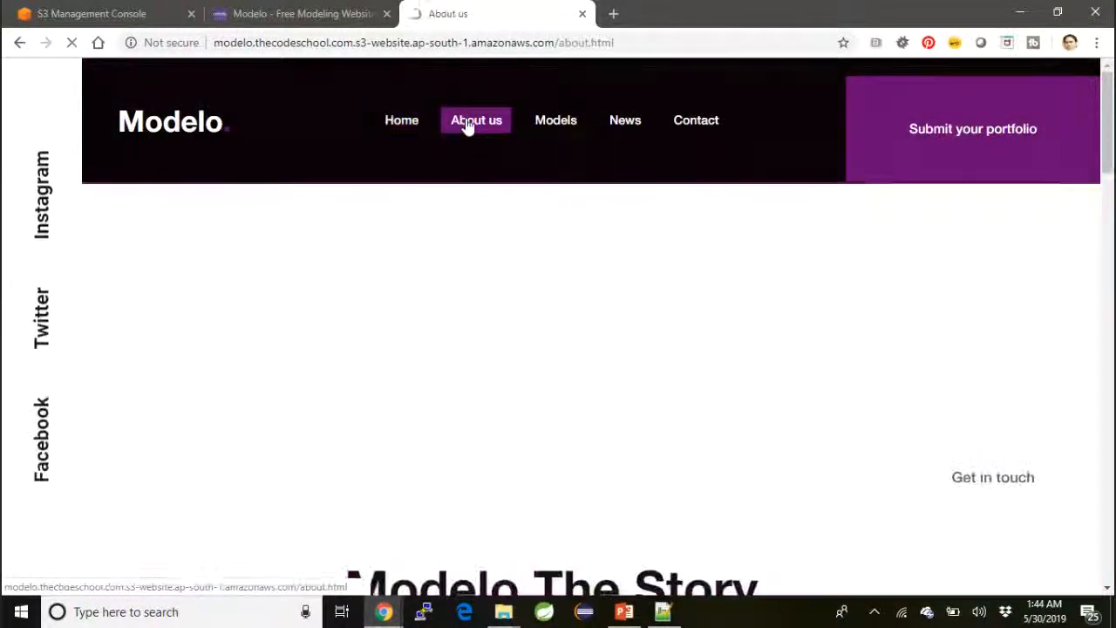
{"action": "left_click", "coordinate": [555, 127]}
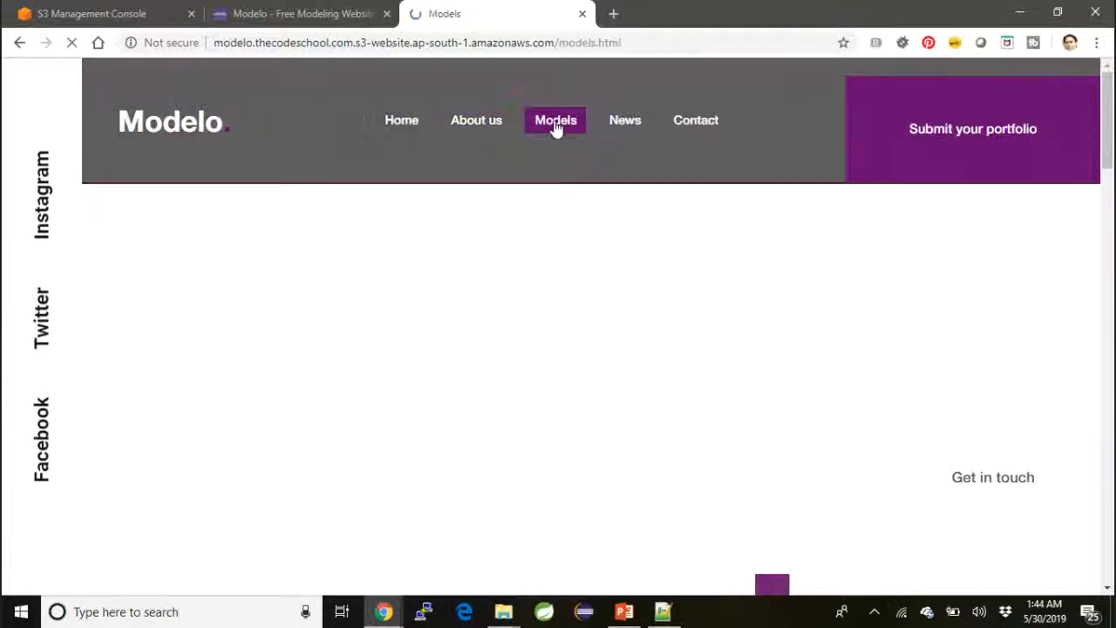
{"action": "left_click", "coordinate": [625, 128]}
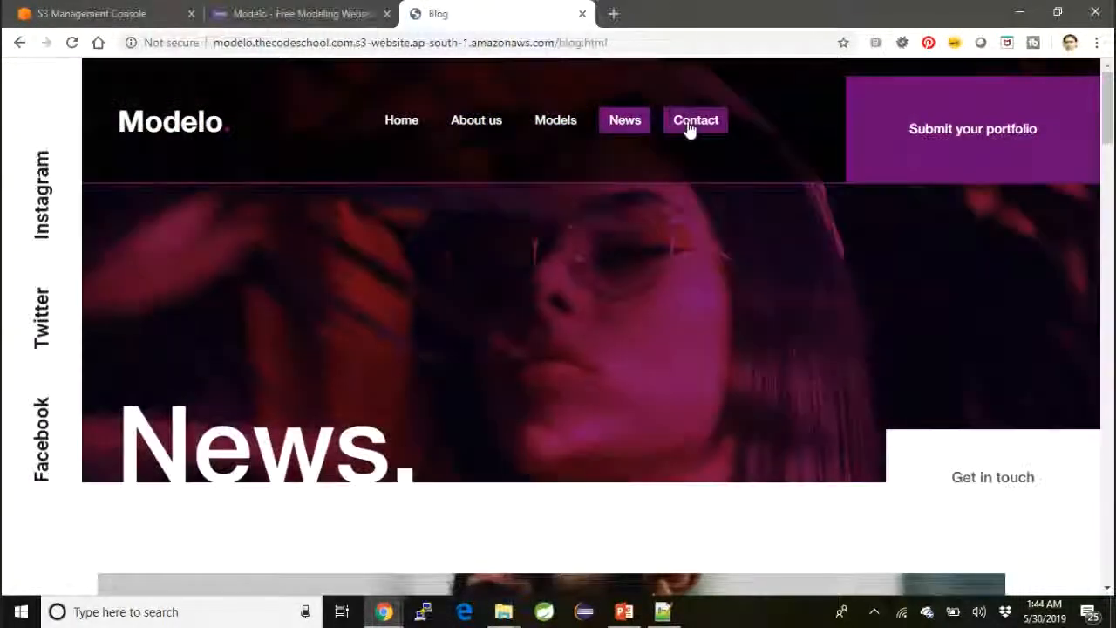
{"action": "left_click", "coordinate": [693, 128]}
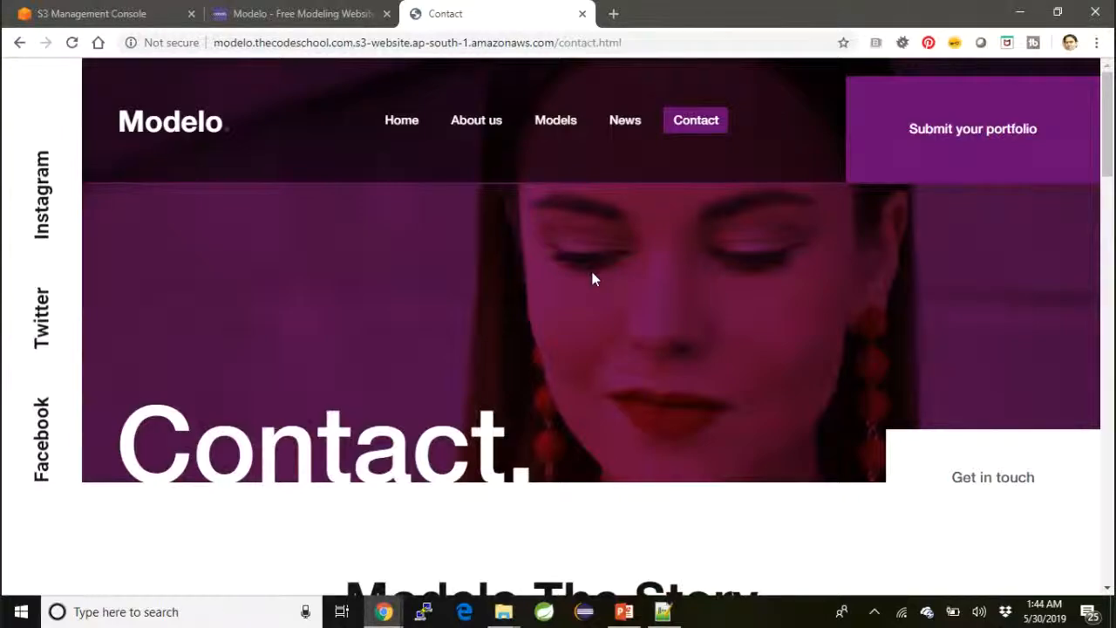
{"action": "scroll", "coordinate": [592, 279], "scroll_direction": "down", "scroll_amount": 20}
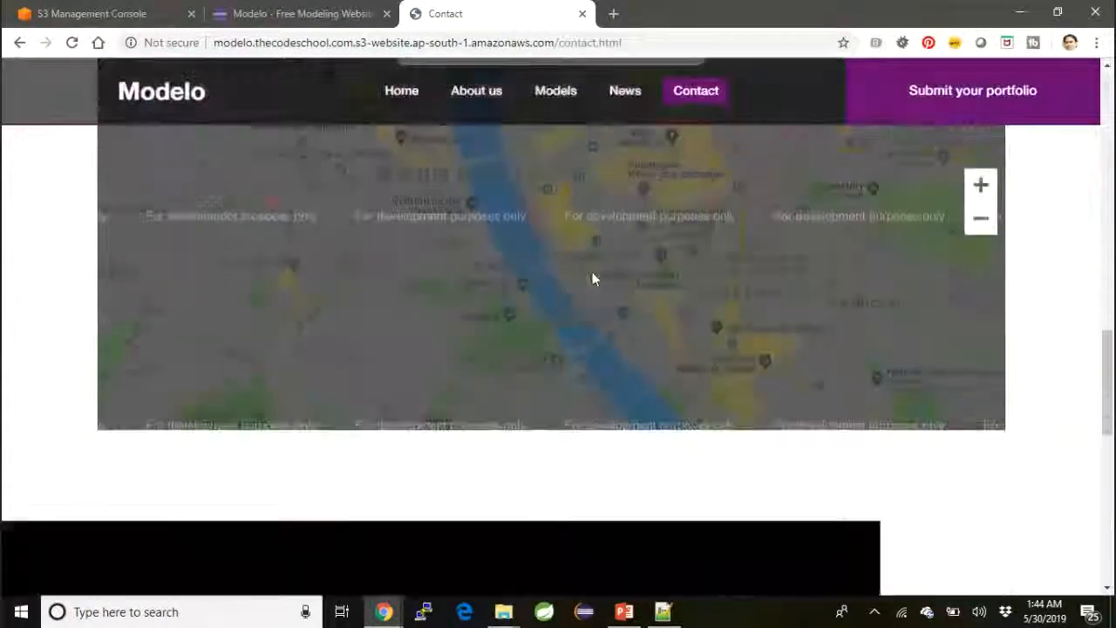
{"action": "scroll", "coordinate": [593, 279], "scroll_direction": "up", "scroll_amount": 20}
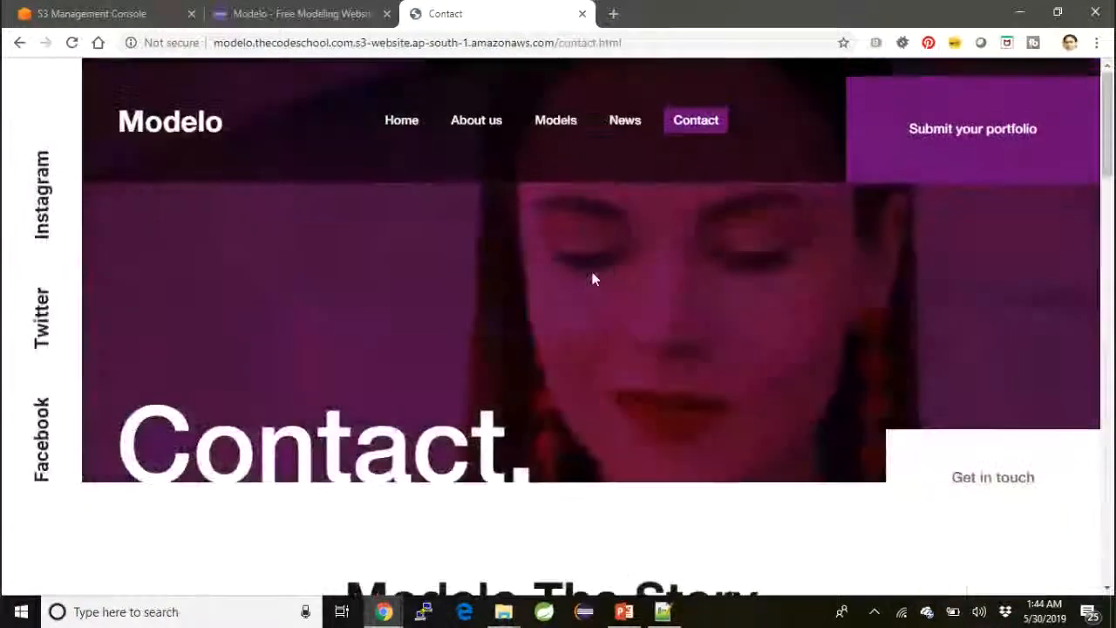
Return to the News page of the hosted site and look through its articles and images
{"action": "left_click", "coordinate": [625, 122]}
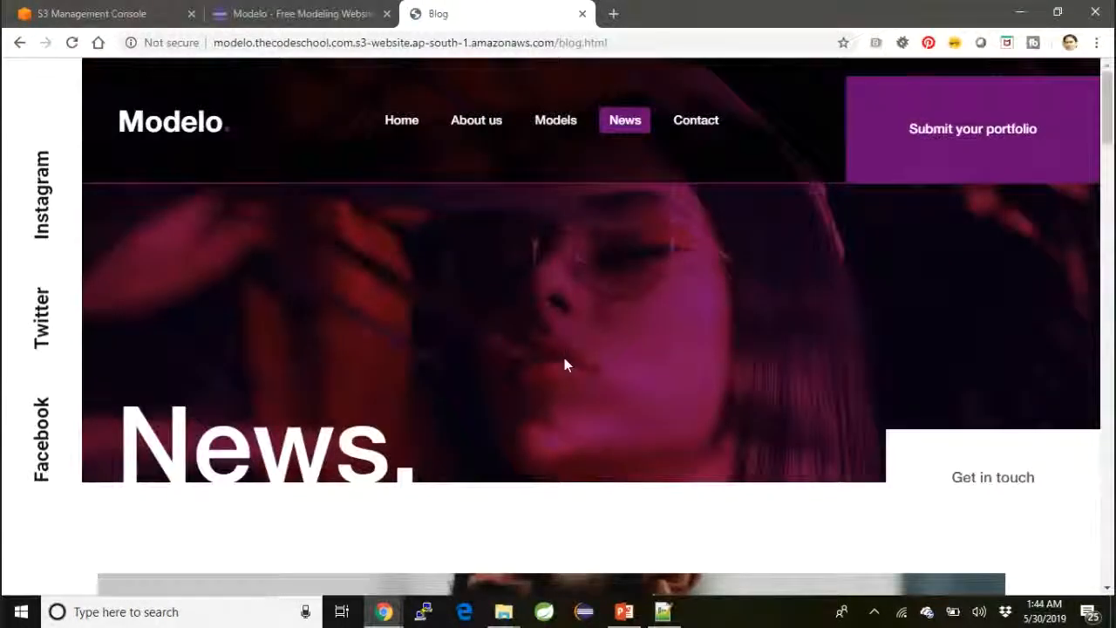
{"action": "scroll", "coordinate": [564, 360], "scroll_direction": "down", "scroll_amount": 5}
{"action": "scroll", "coordinate": [564, 364], "scroll_direction": "up", "scroll_amount": 3}
{"action": "scroll", "coordinate": [564, 364], "scroll_direction": "down", "scroll_amount": 7}
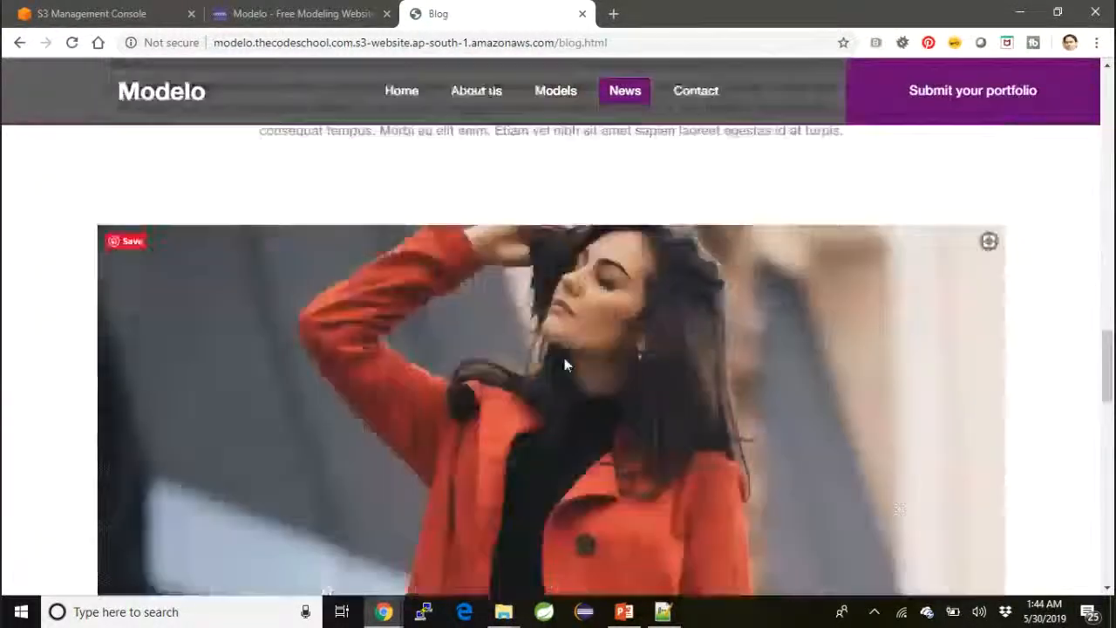
{"action": "scroll", "coordinate": [564, 365], "scroll_direction": "up", "scroll_amount": 15}
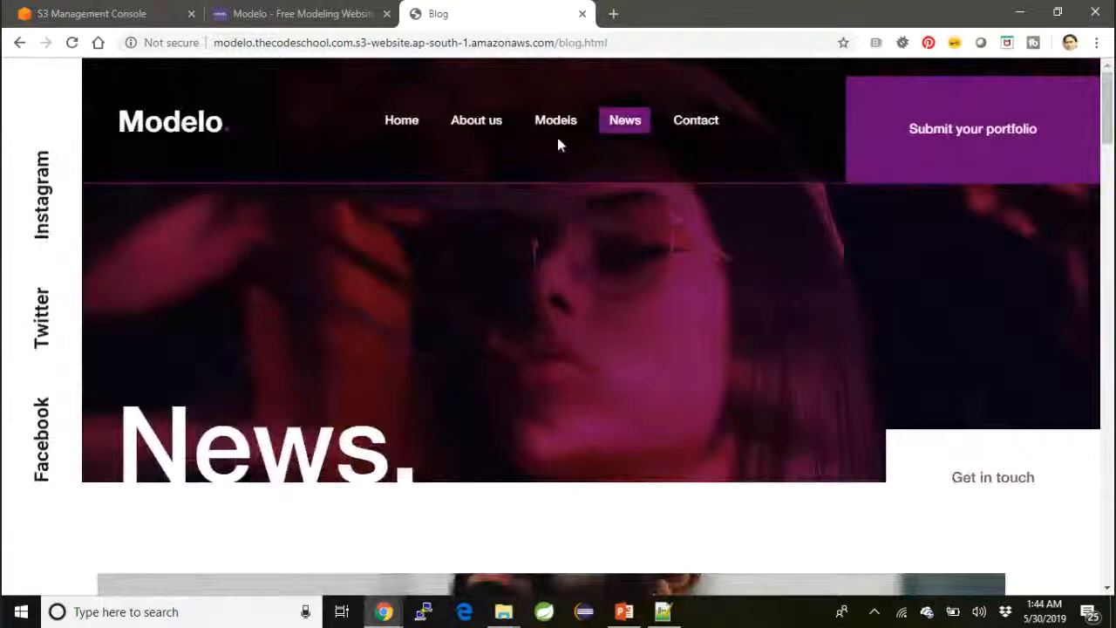
Revisit the Models page, then open the About us page and look through its content
{"action": "left_click", "coordinate": [555, 129]}
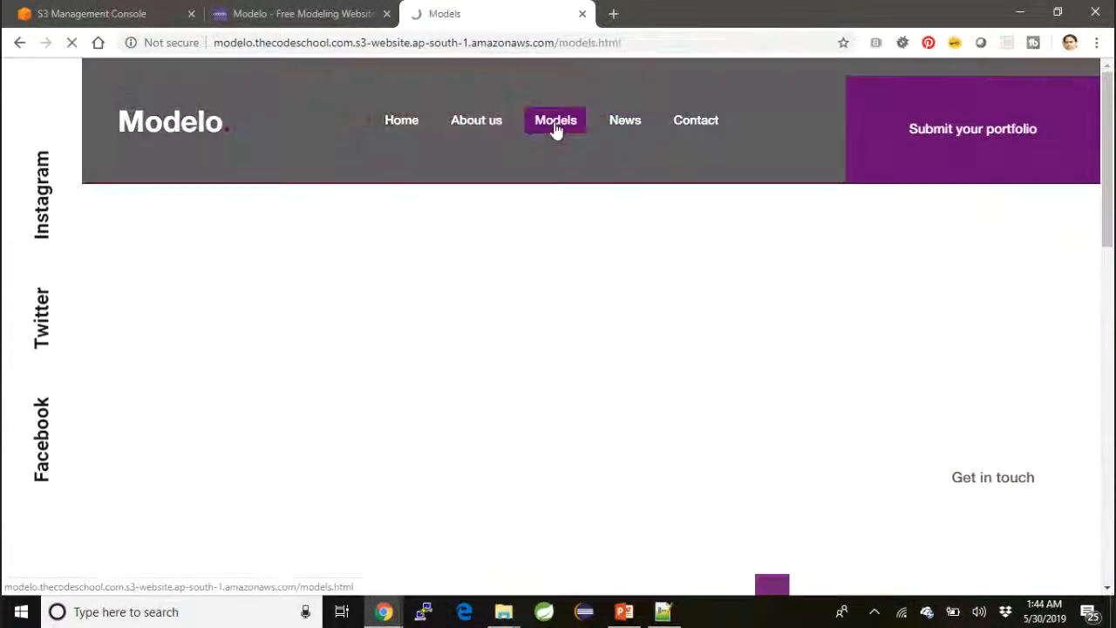
{"action": "left_click", "coordinate": [491, 132]}
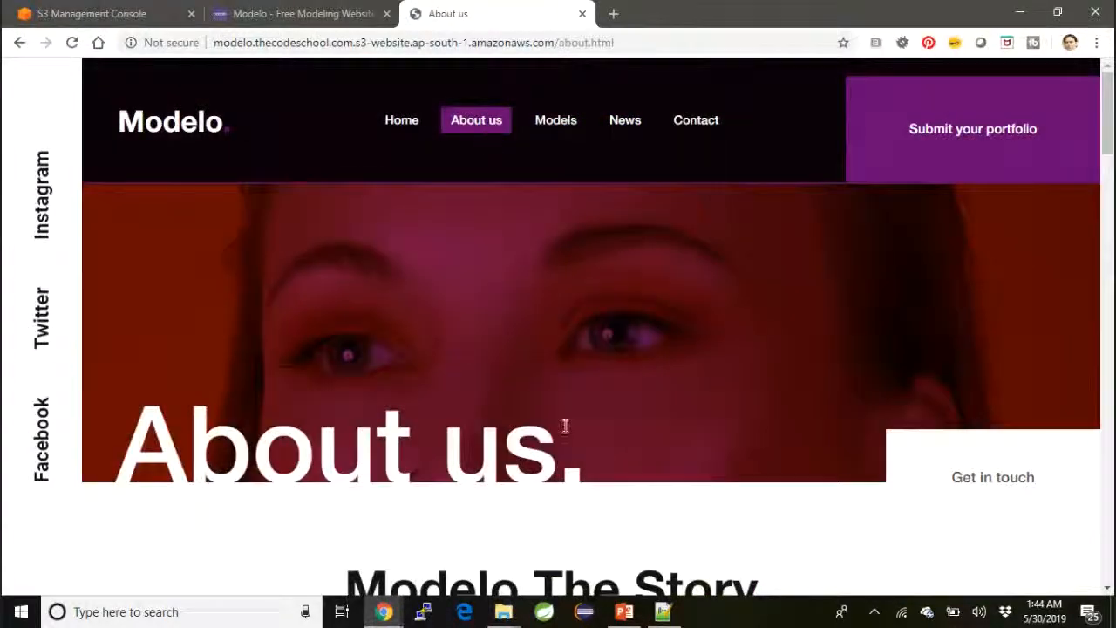
{"action": "scroll", "coordinate": [564, 426], "scroll_direction": "down", "scroll_amount": 20}
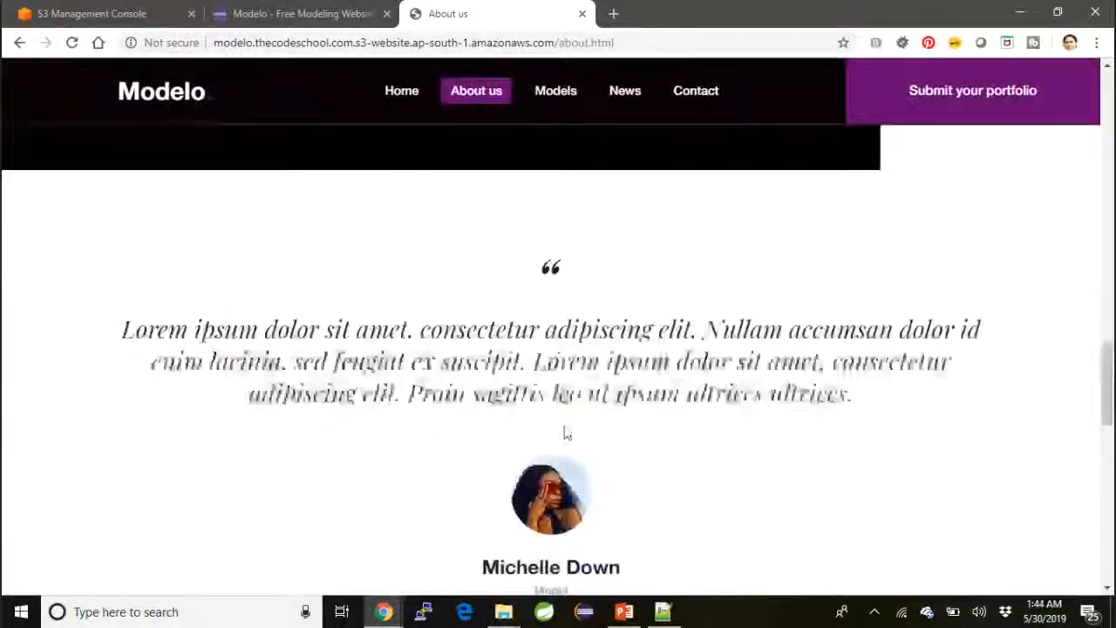
{"action": "scroll", "coordinate": [564, 426], "scroll_direction": "up", "scroll_amount": 20}
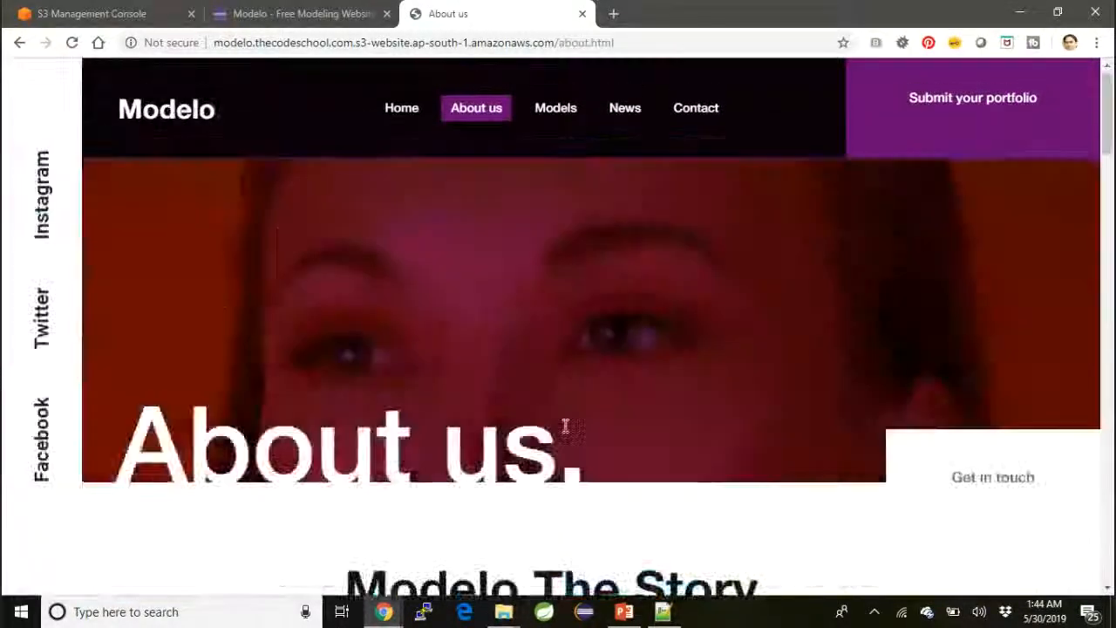
Return to the S3 bucket list and delete the modelo.thecodeschool.com bucket, confirming with its name
{"action": "left_click", "coordinate": [138, 18]}
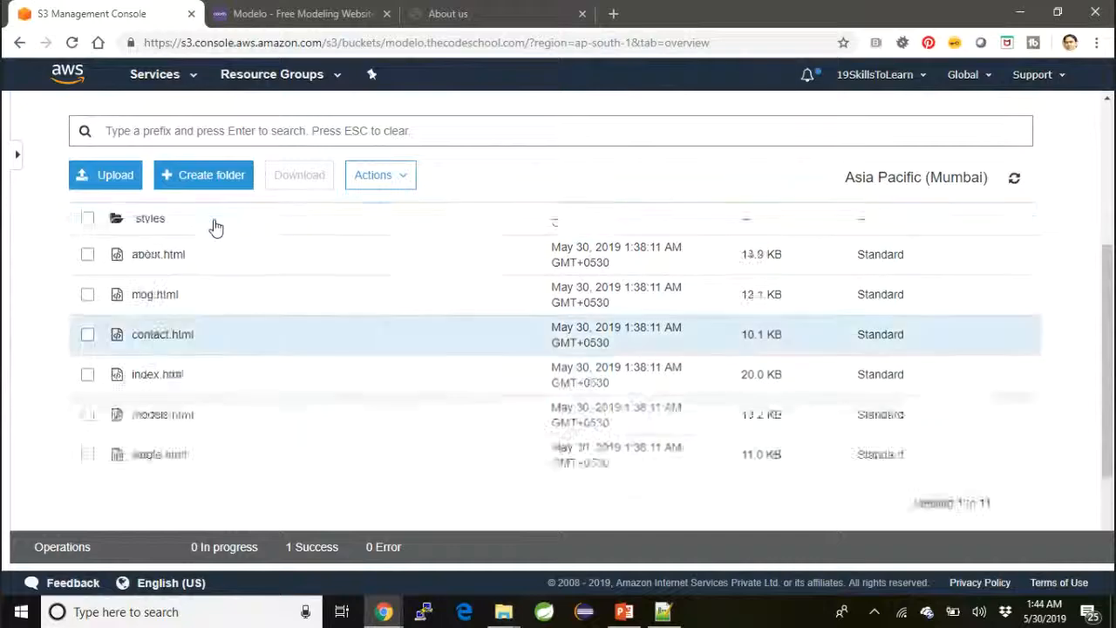
{"action": "scroll", "coordinate": [215, 222], "scroll_direction": "up", "scroll_amount": 5}
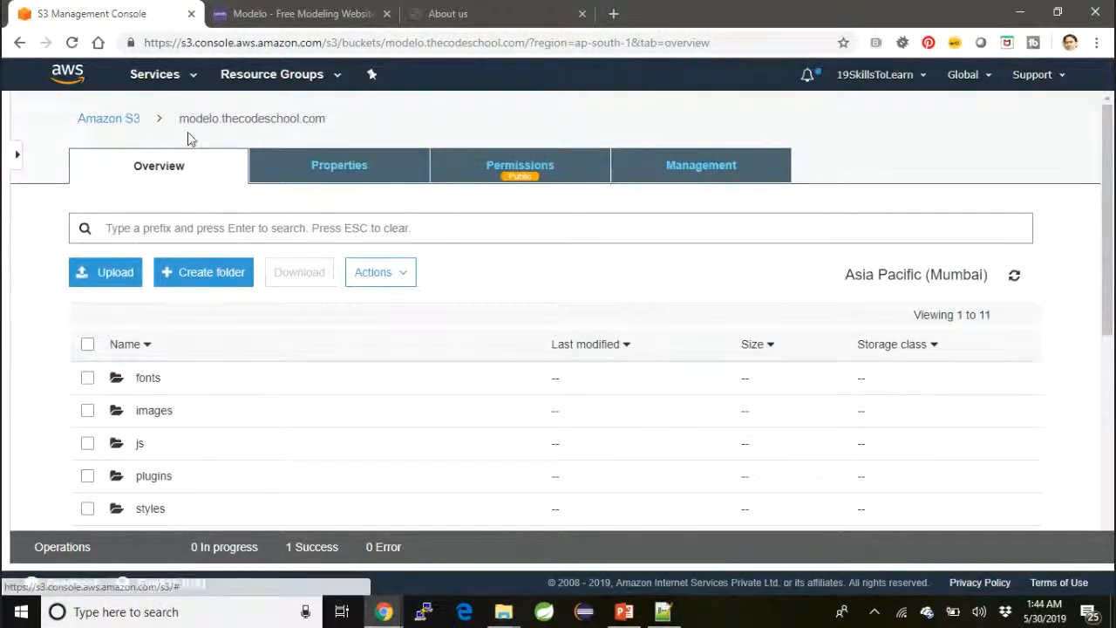
{"action": "left_click", "coordinate": [135, 127]}
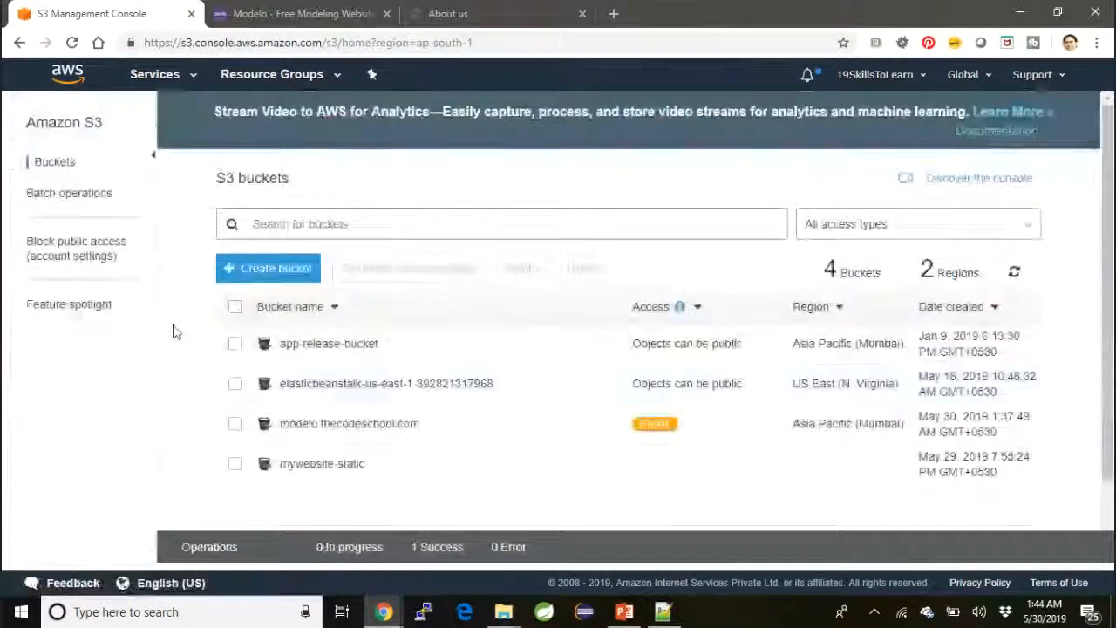
{"action": "left_click", "coordinate": [235, 426]}
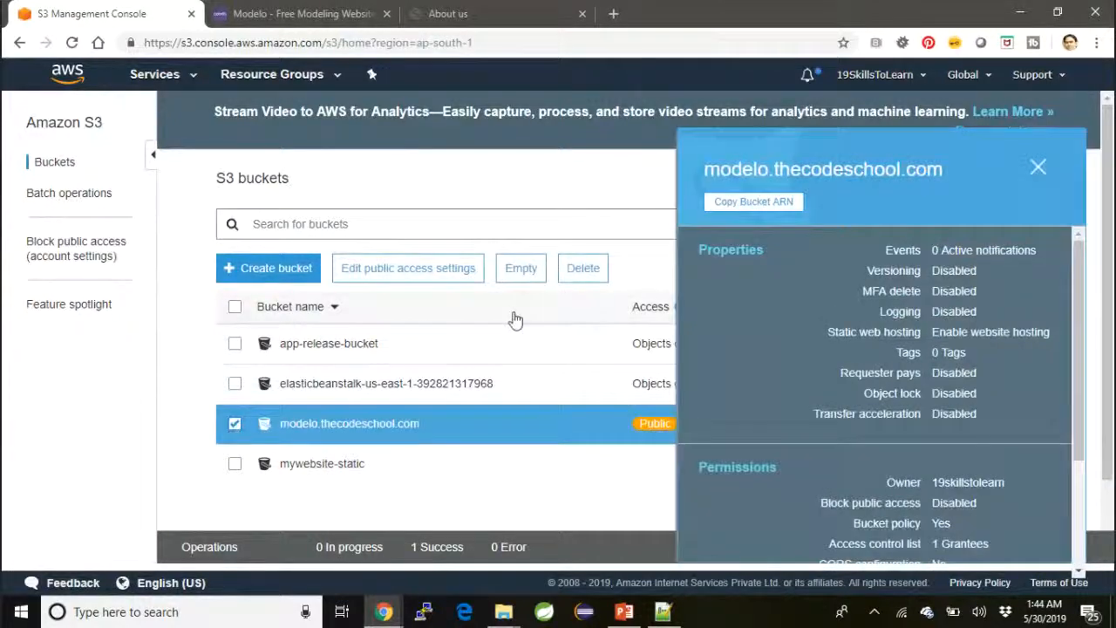
{"action": "left_click", "coordinate": [583, 267]}
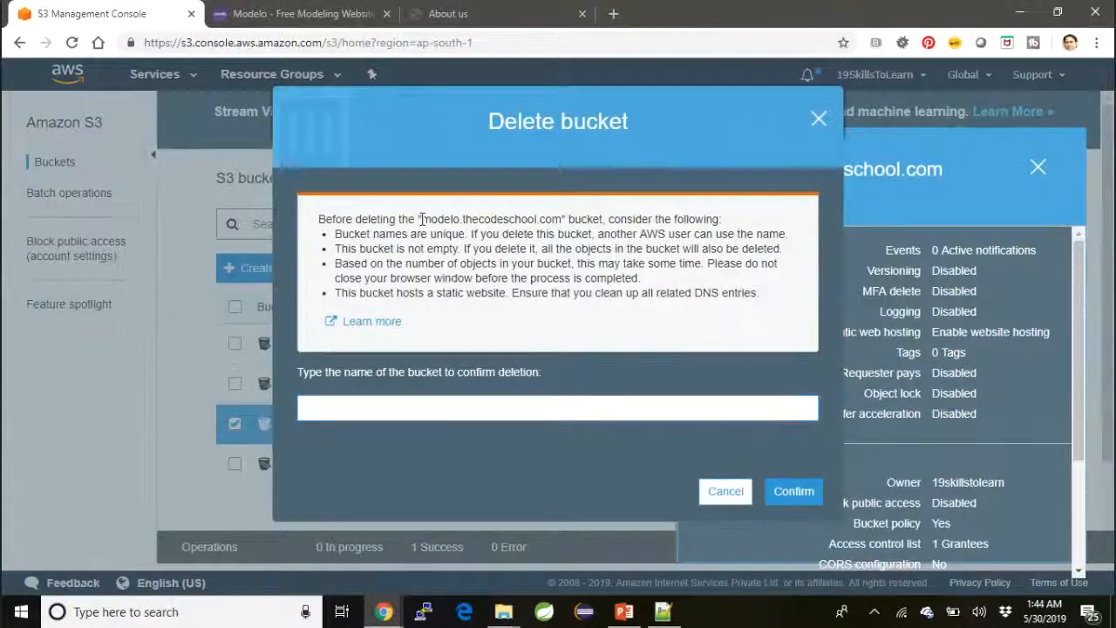
{"action": "left_click_drag", "start_coordinate": [421, 219], "coordinate": [555, 213]}
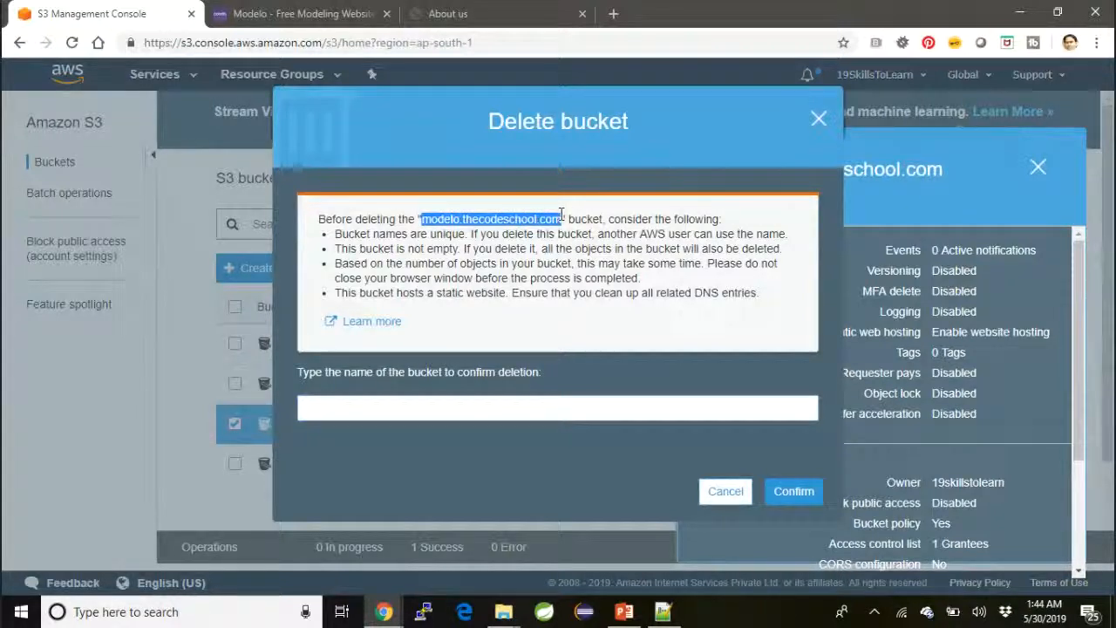
{"action": "left_click", "coordinate": [386, 408]}
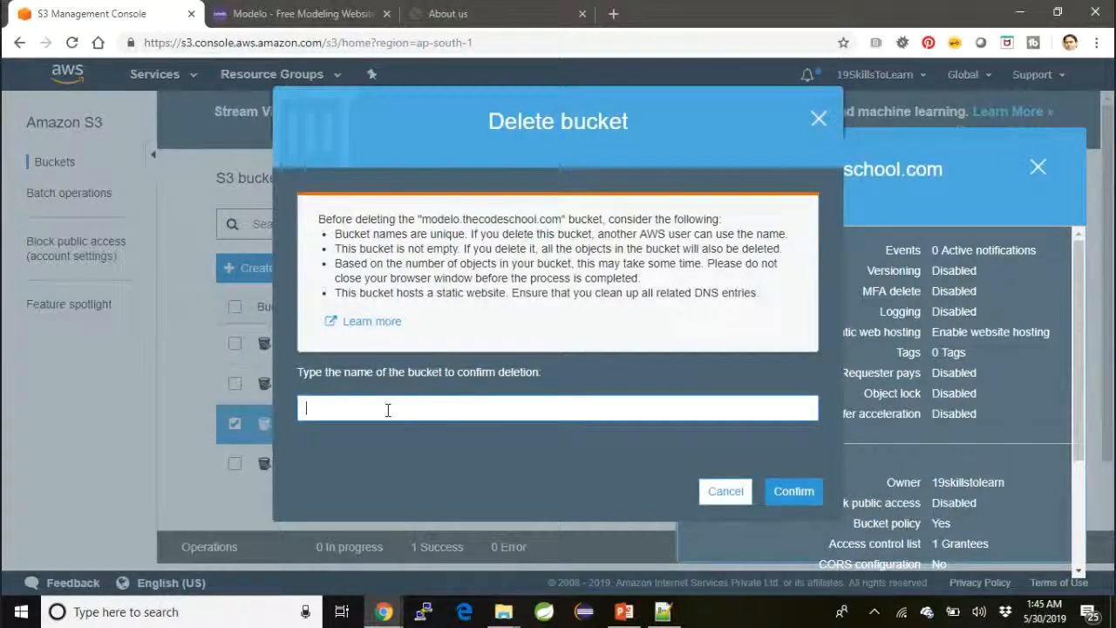
{"action": "type", "text": "modelo.thecodeschool.com"}
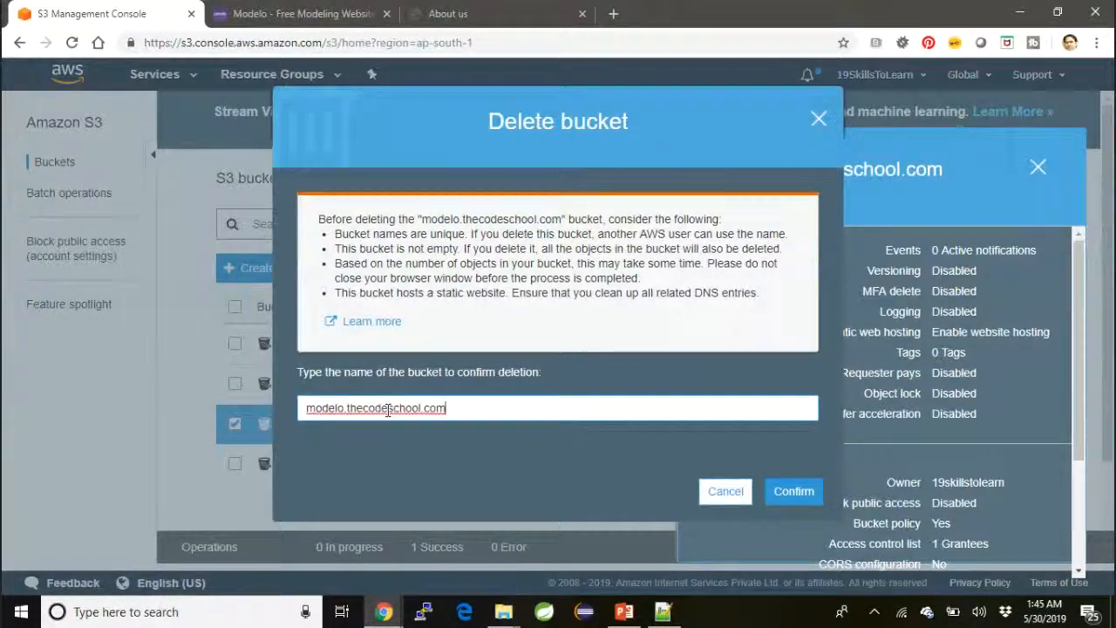
{"action": "left_click", "coordinate": [792, 491]}
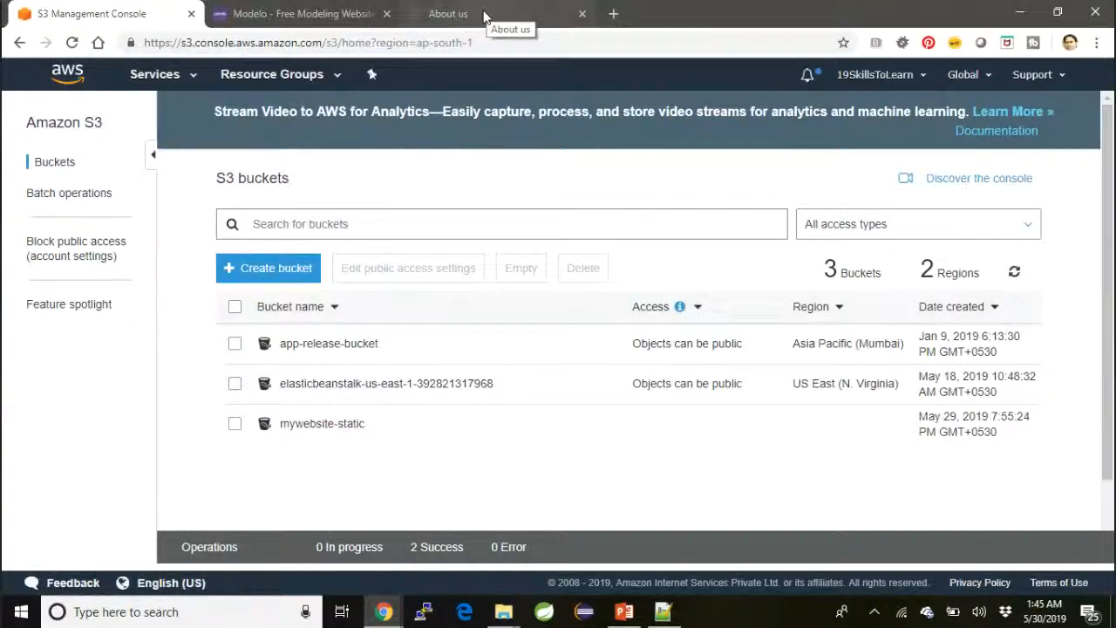
Reload the hosted site's About us page, then request the site's root address without about.html to check whether the site still responds
{"action": "left_click", "coordinate": [470, 14]}
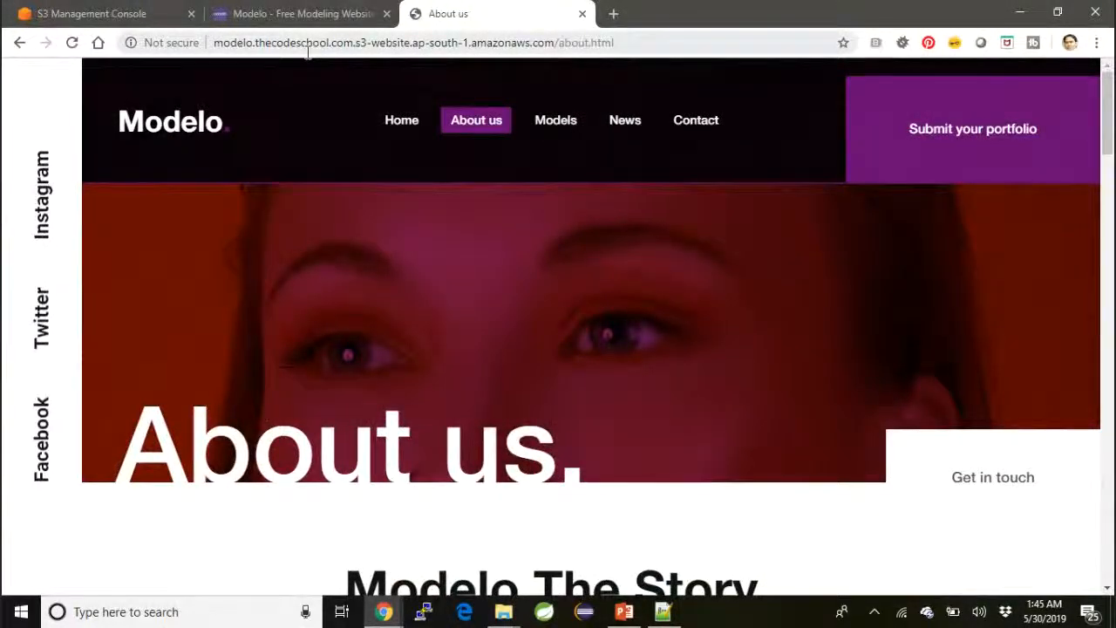
{"action": "left_click", "coordinate": [72, 43]}
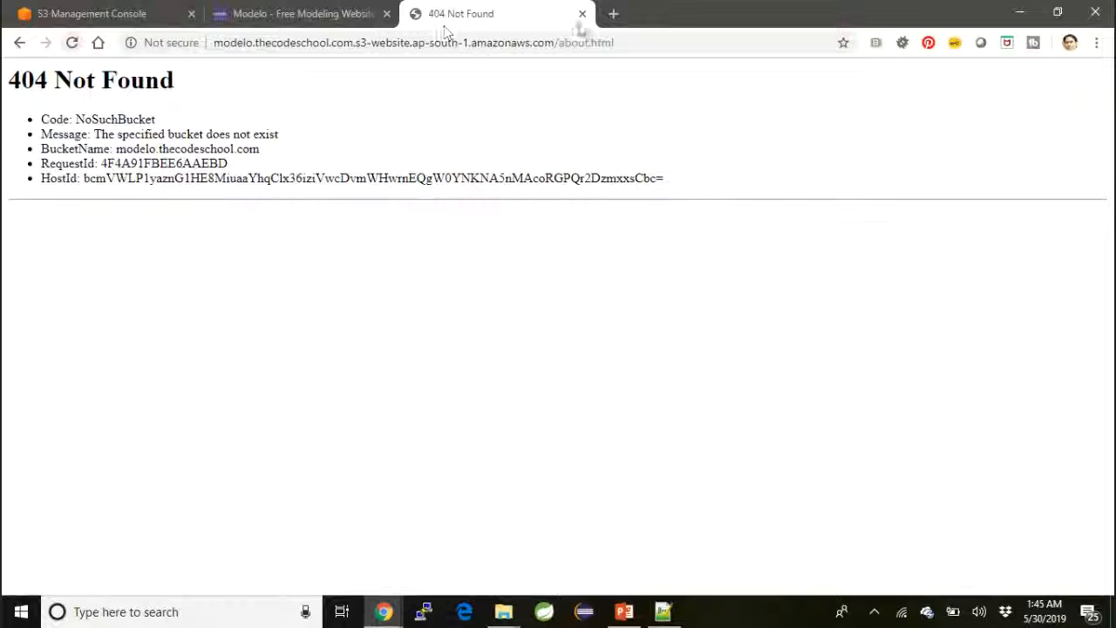
{"action": "left_click_drag", "start_coordinate": [559, 42], "coordinate": [660, 41]}
{"action": "key", "text": "BackSpace"}
{"action": "key", "text": "Return"}
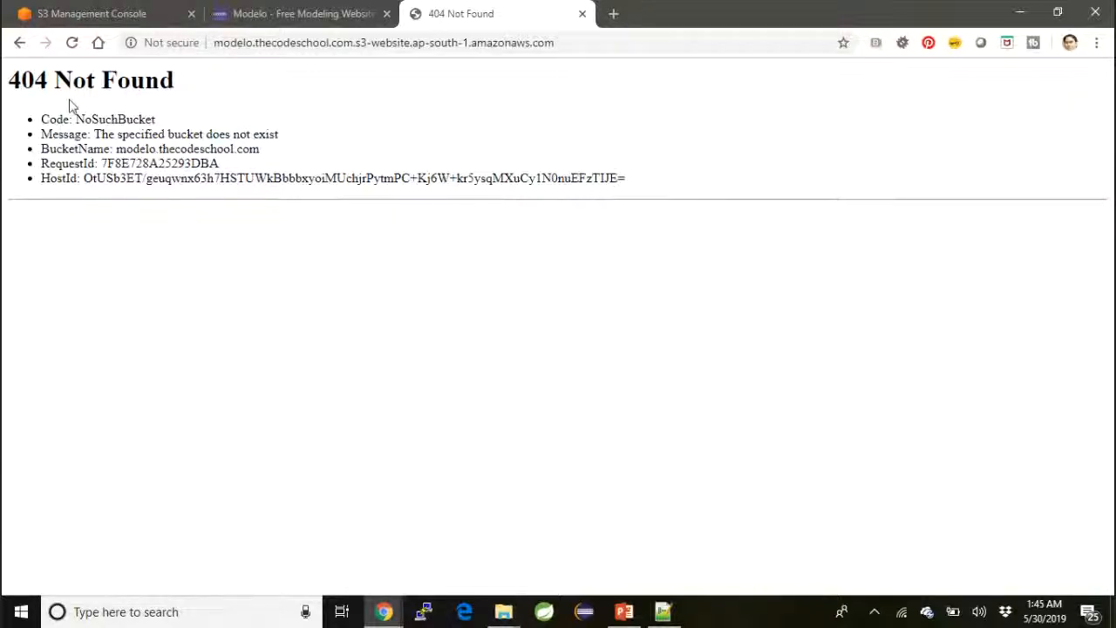
Close the hosted site's page, revisit the S3 bucket list, and switch to the aws_s3_website_hosting.pptx presentation in PowerPoint
{"action": "left_click", "coordinate": [584, 15]}
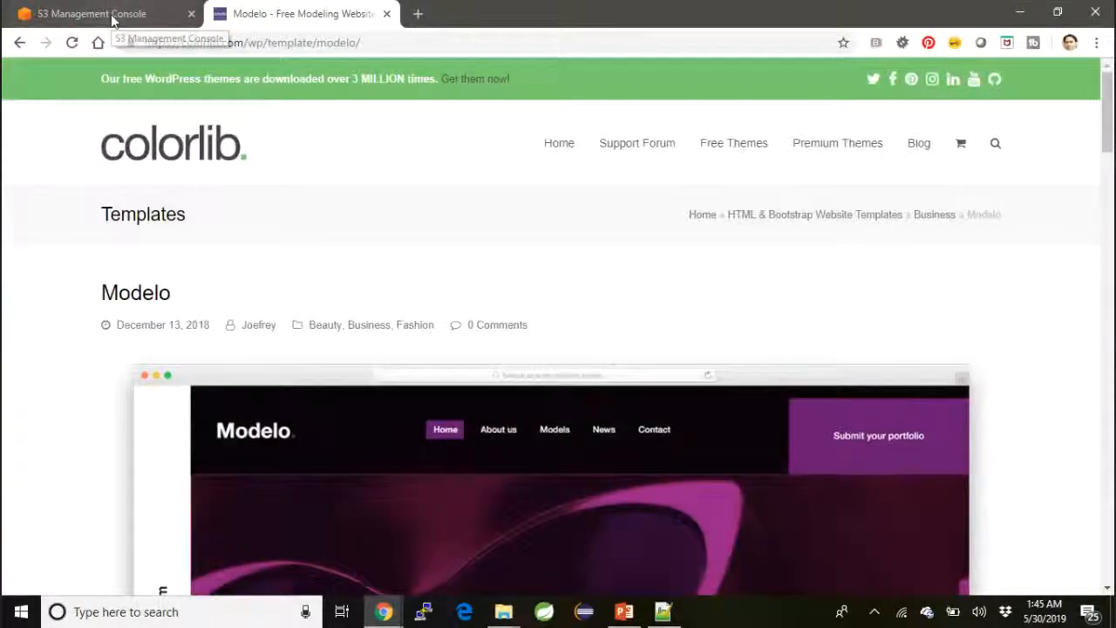
{"action": "left_click", "coordinate": [149, 16]}
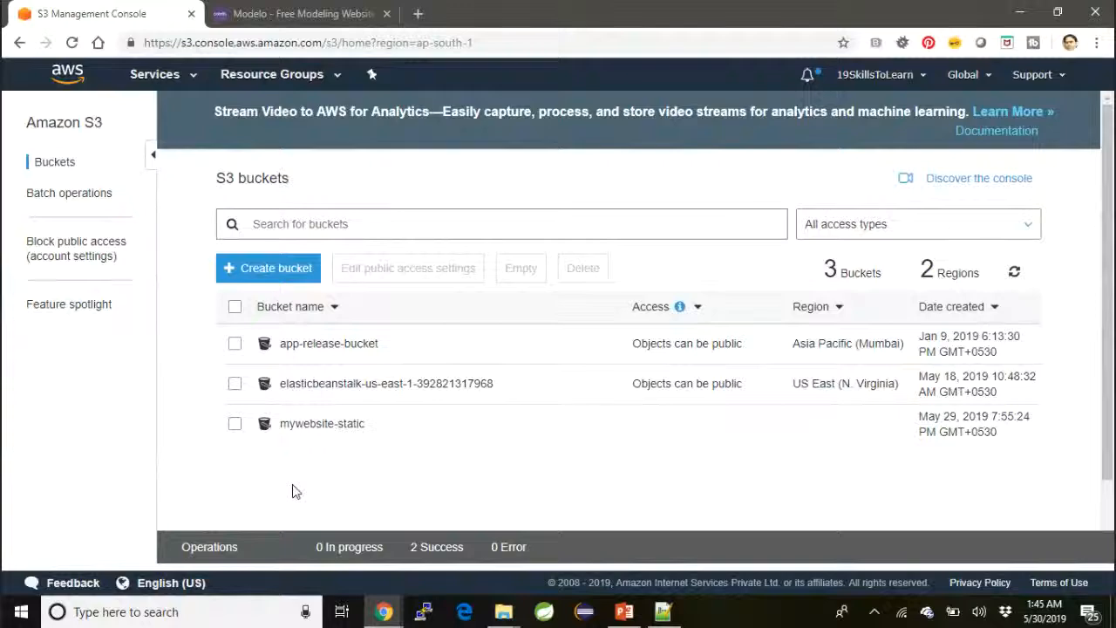
{"action": "left_click", "coordinate": [624, 612]}
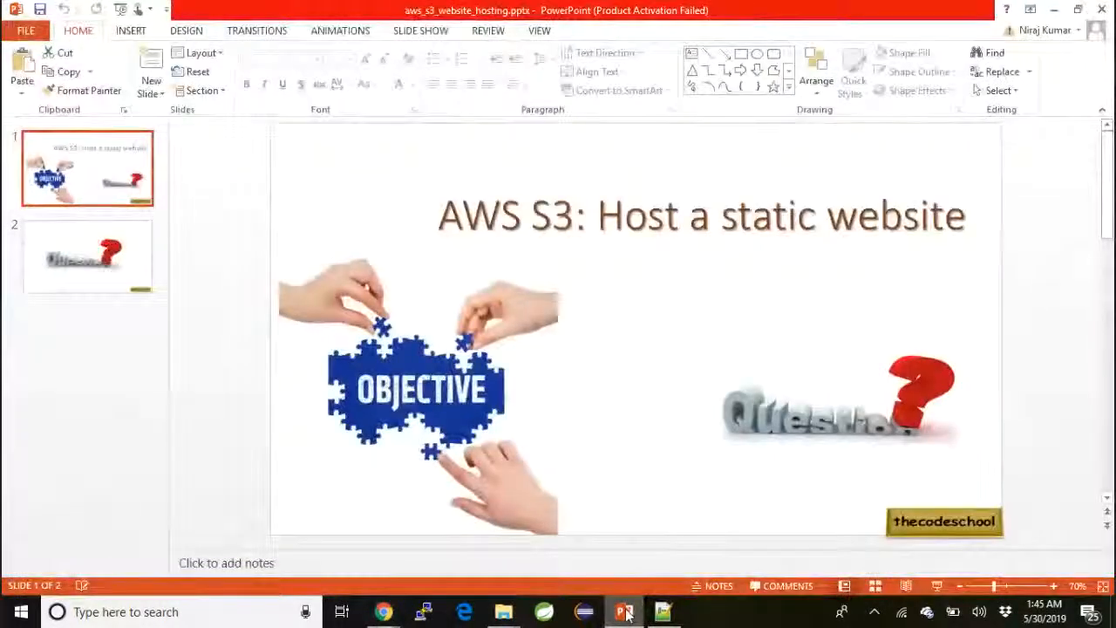